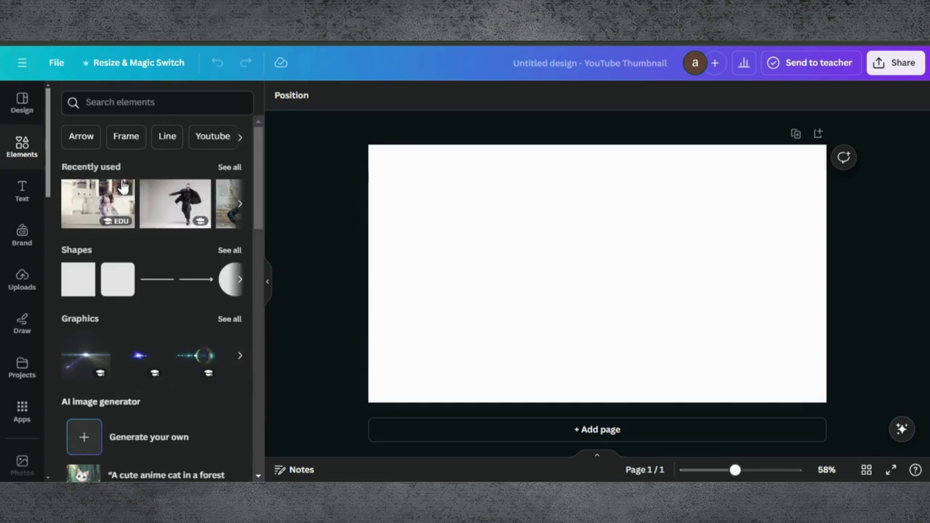
- Add the recently used photo of the woman in a floral dress and scale and position it to fill the page
click(102, 203)
drag(551, 241, 476, 215)
drag(676, 350, 883, 364)
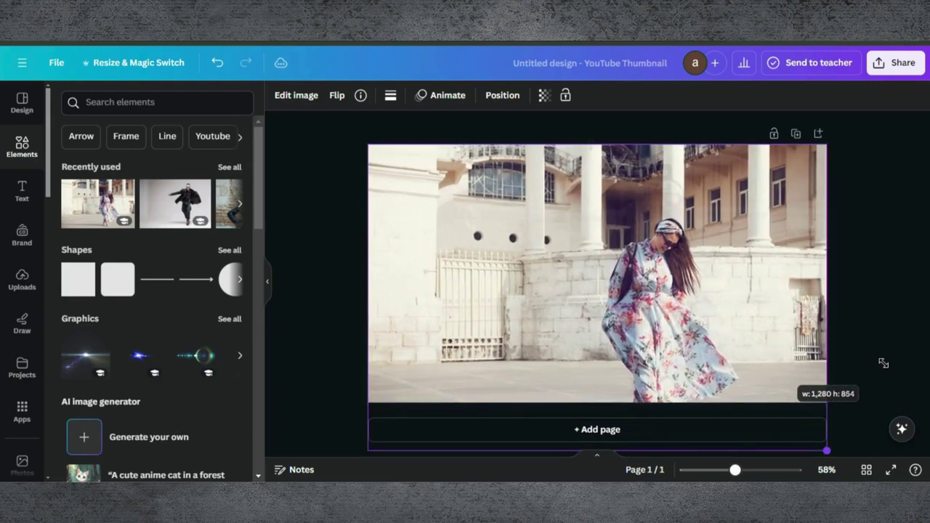
drag(537, 209, 536, 170)
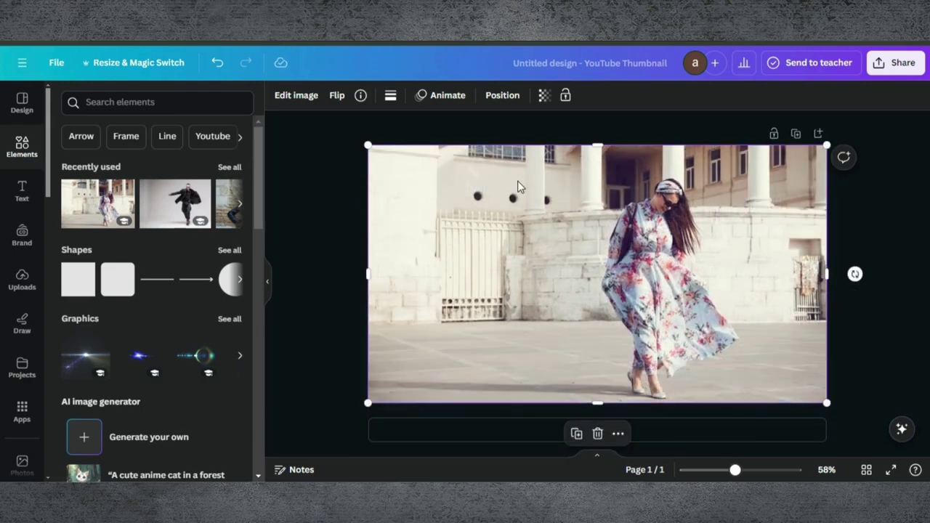
- Adjust the photo's saturation to 100 and its clarity to 100
click(296, 97)
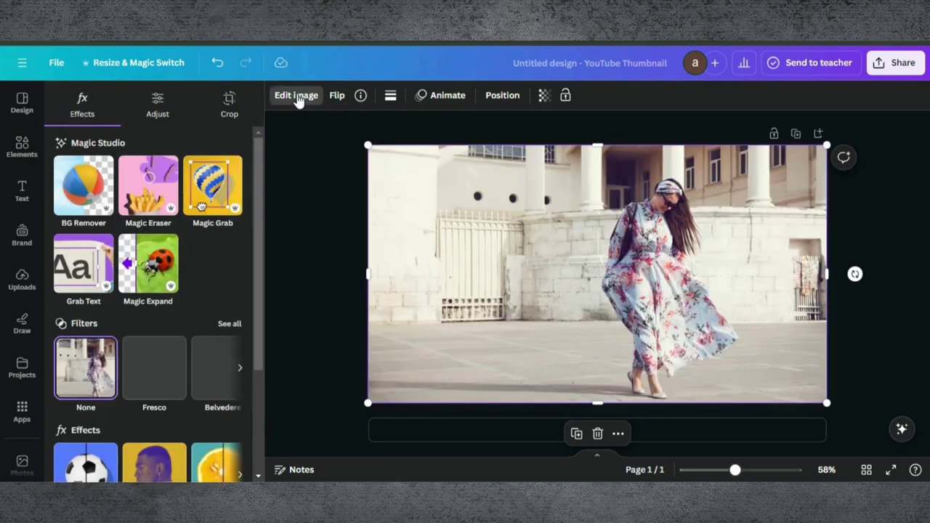
click(154, 109)
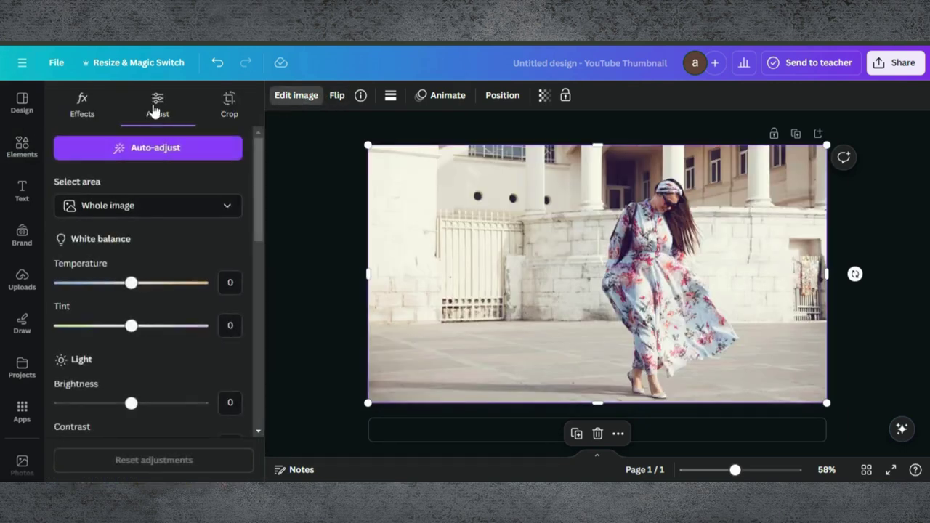
scroll(154, 275, down, 1)
scroll(152, 274, down, 5)
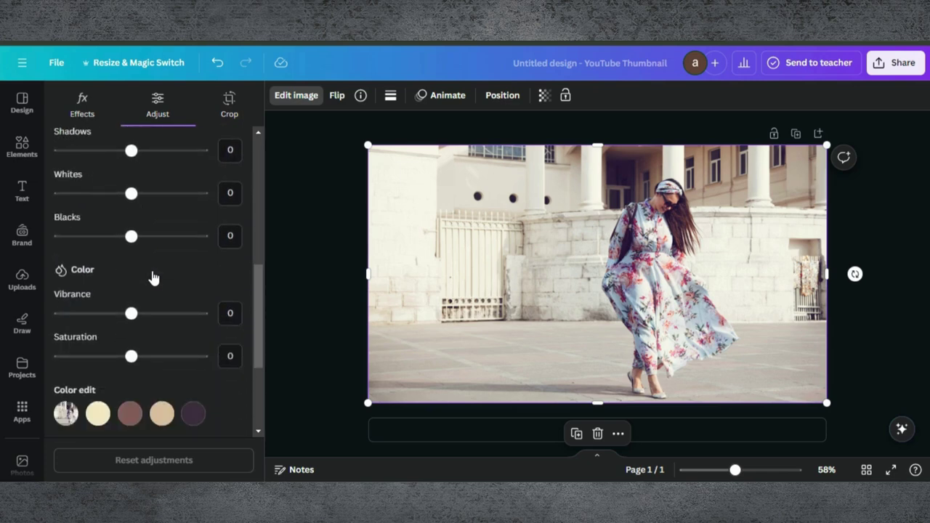
drag(131, 357, 226, 360)
scroll(158, 334, down, 3)
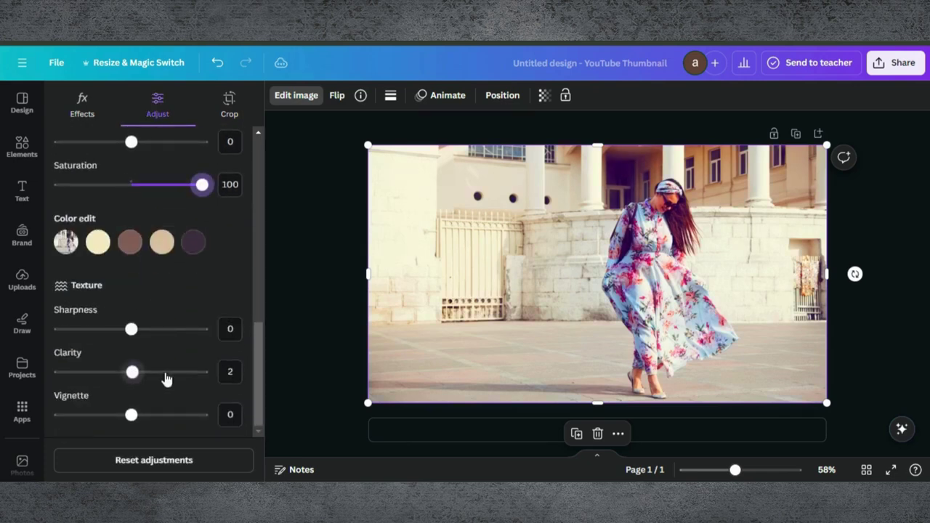
drag(130, 372, 232, 375)
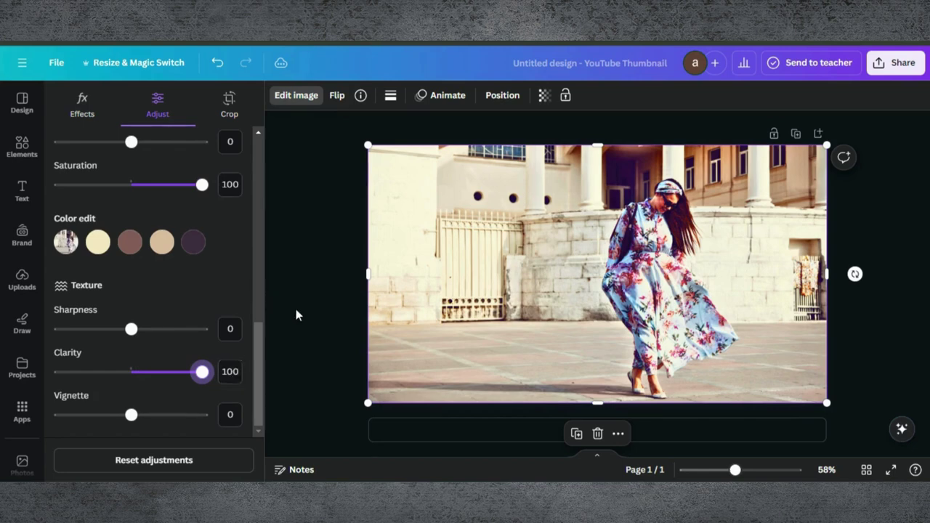
- Separate the woman from the photo's background with Magic Grab
click(80, 106)
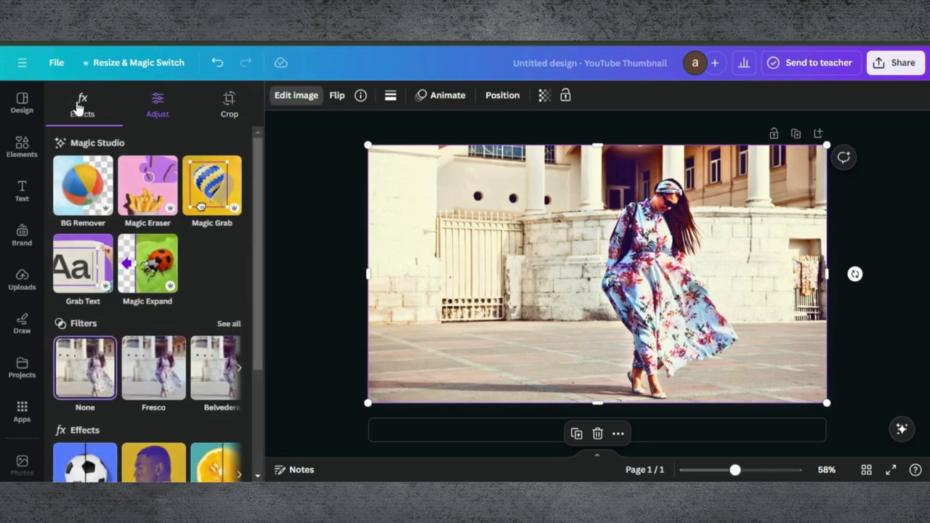
click(207, 207)
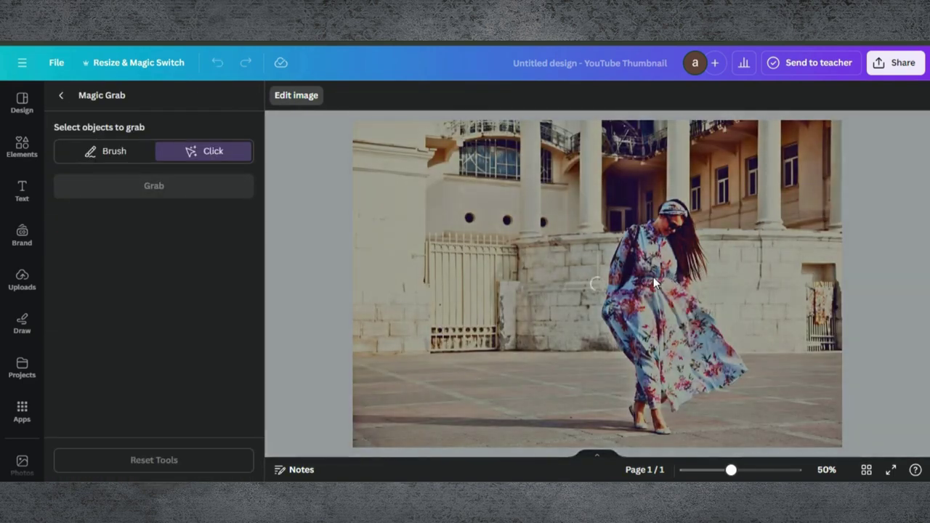
click(654, 277)
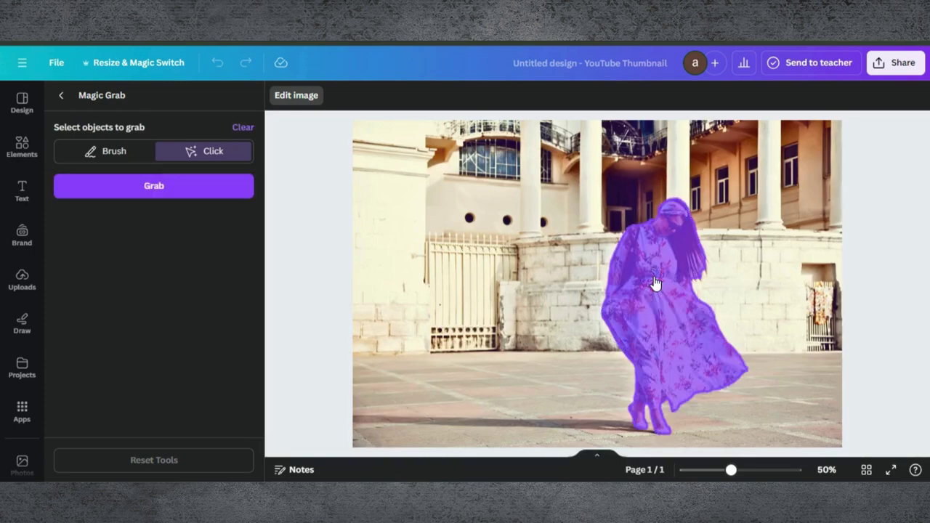
click(188, 190)
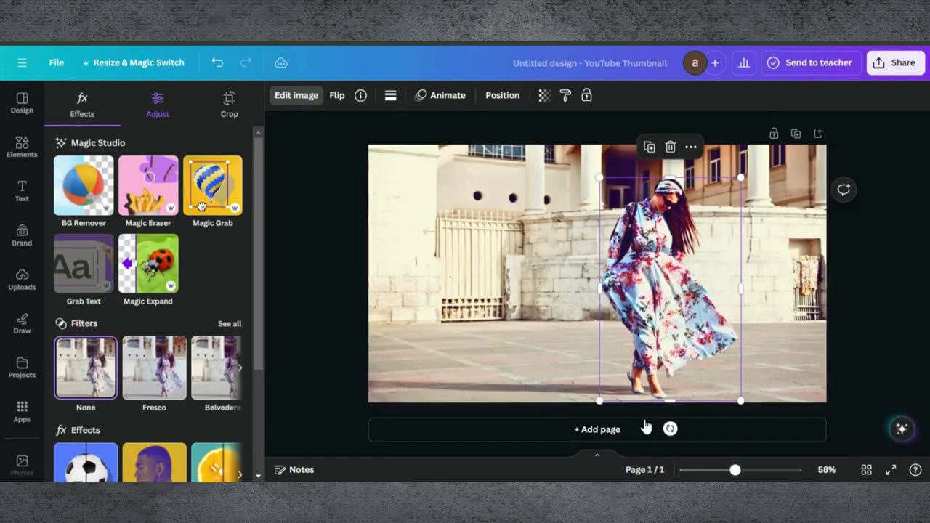
- Duplicate the page and delete the woman cutout from page 1
click(795, 135)
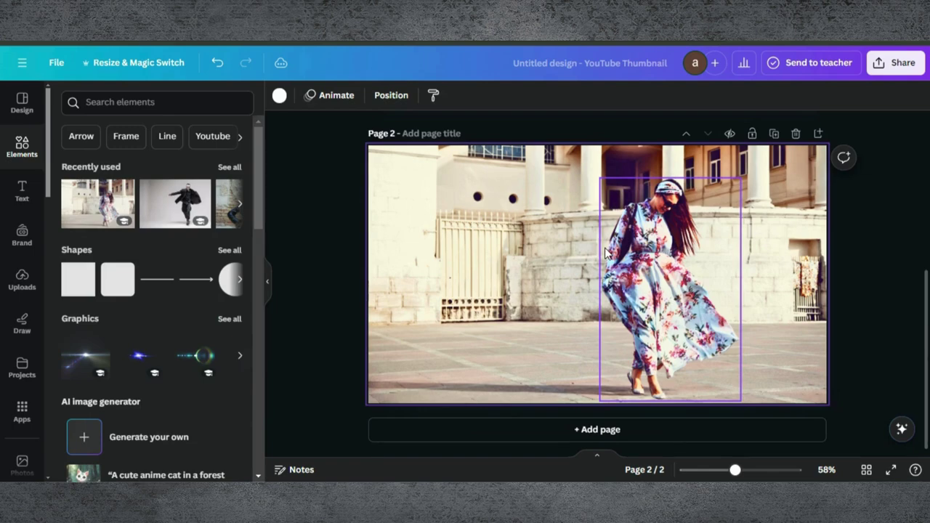
scroll(736, 238, up, 4)
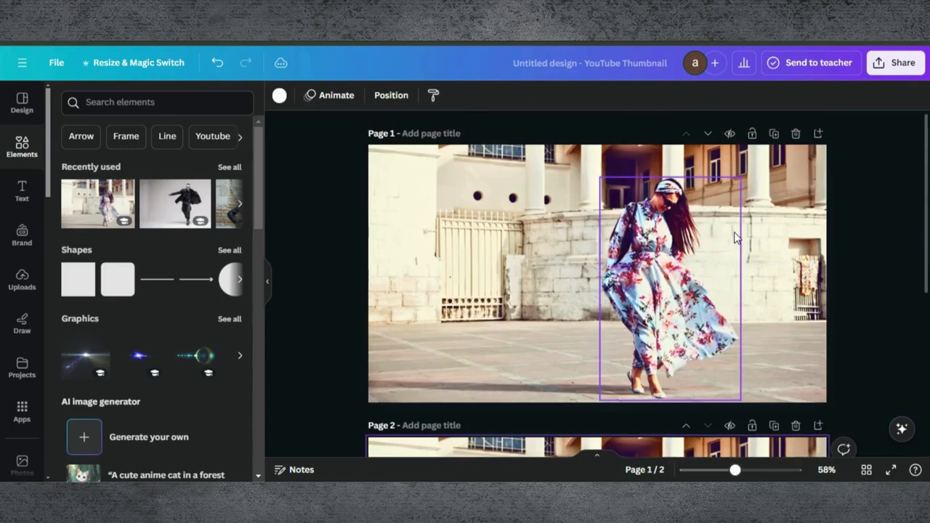
click(625, 232)
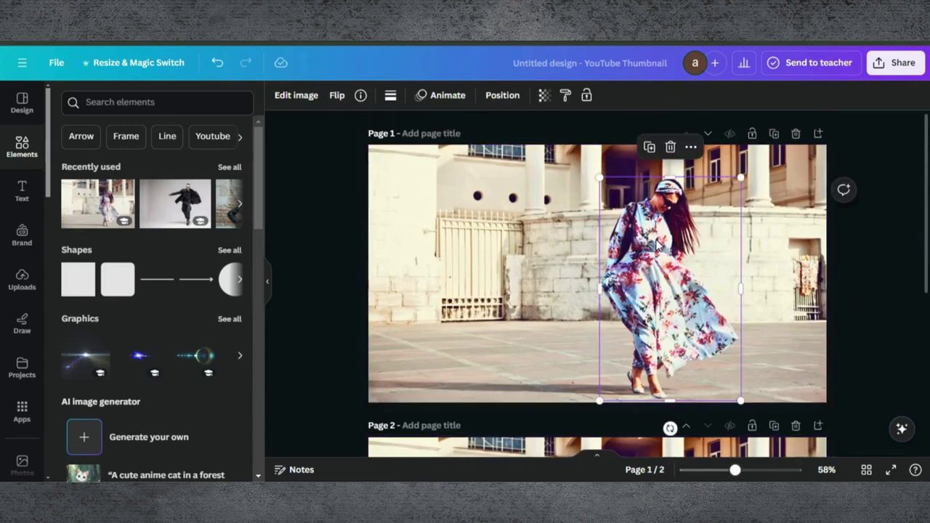
click(671, 146)
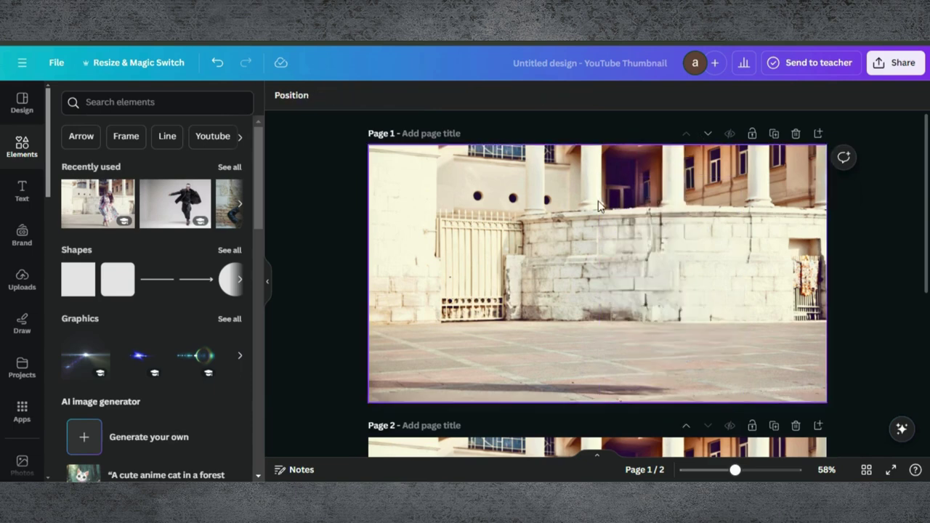
- Search the elements for "light burst" photos and add the golden-yellow burst with soft bokeh to page 1
click(554, 225)
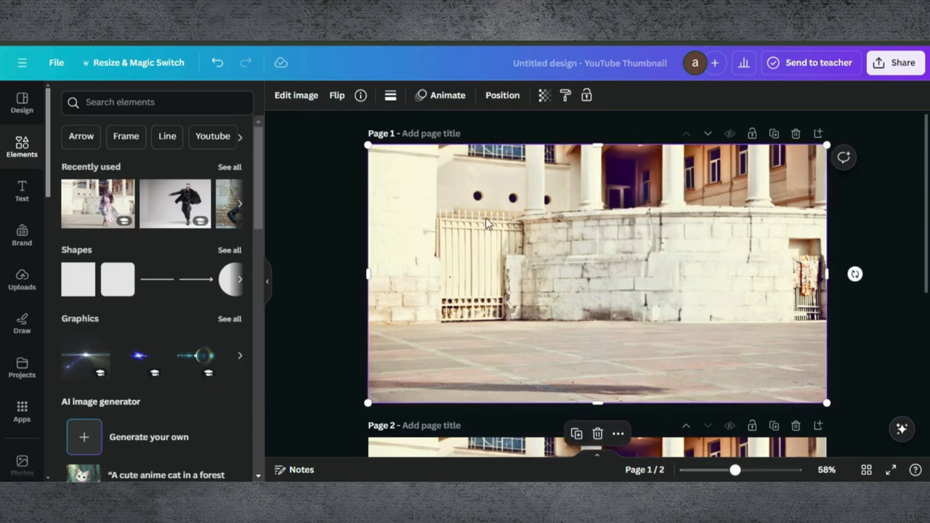
click(106, 101)
text(light)
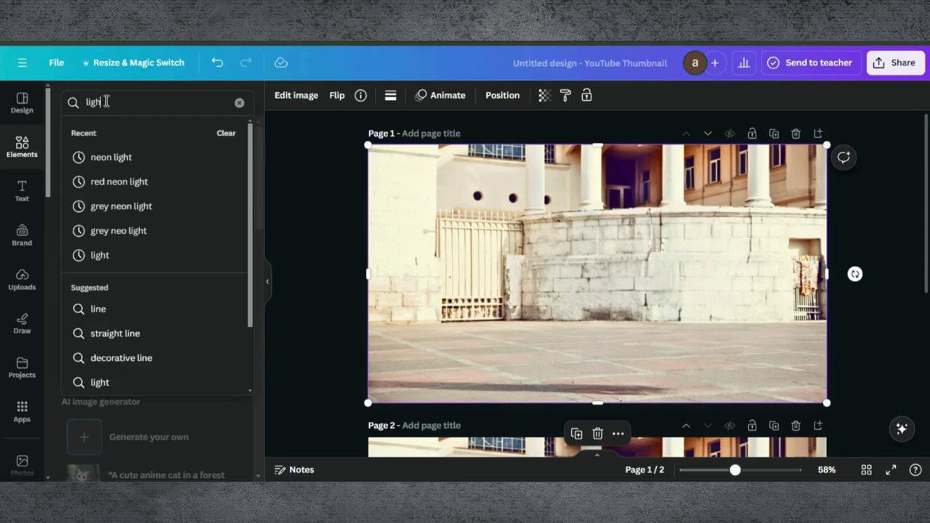
text( burst)
key(Return)
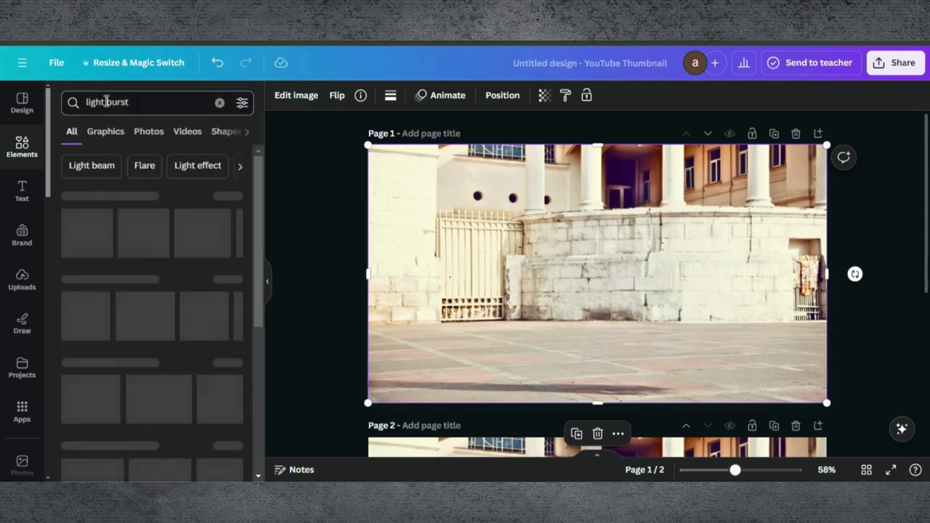
click(148, 131)
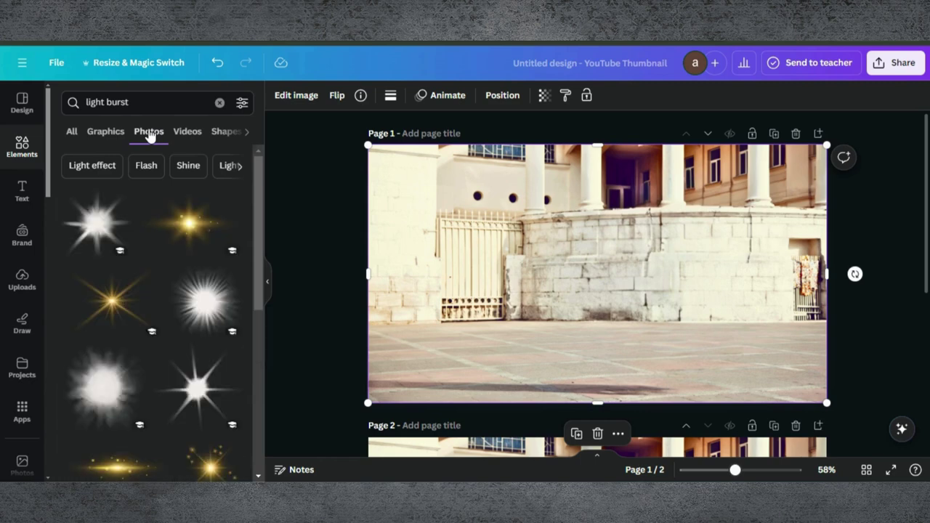
scroll(163, 280, down, 5)
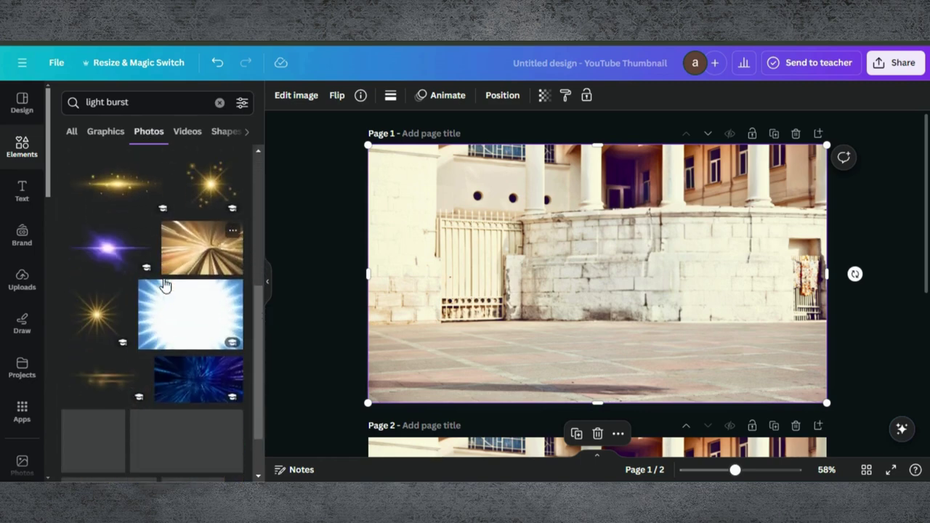
scroll(164, 283, down, 6)
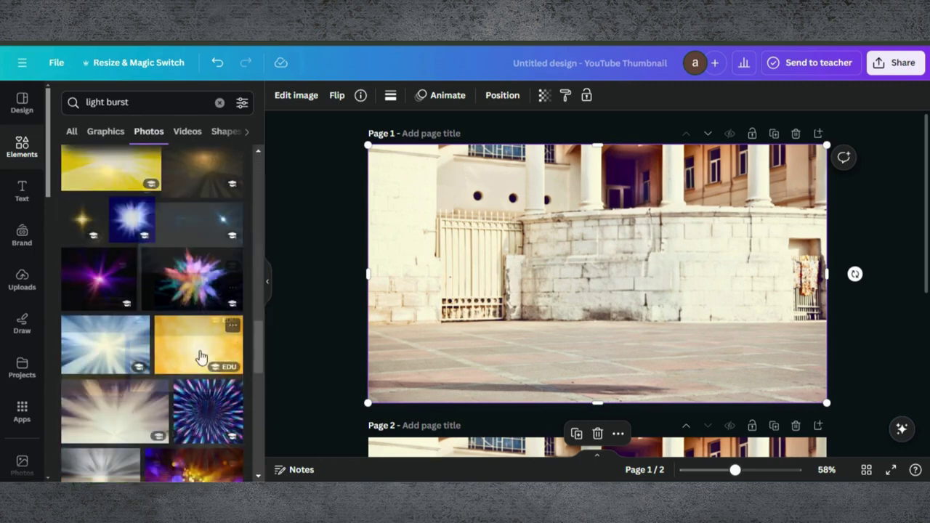
click(201, 357)
- Enlarge the golden burst to cover all of page 1 and set its transparency to 54
drag(588, 263, 517, 231)
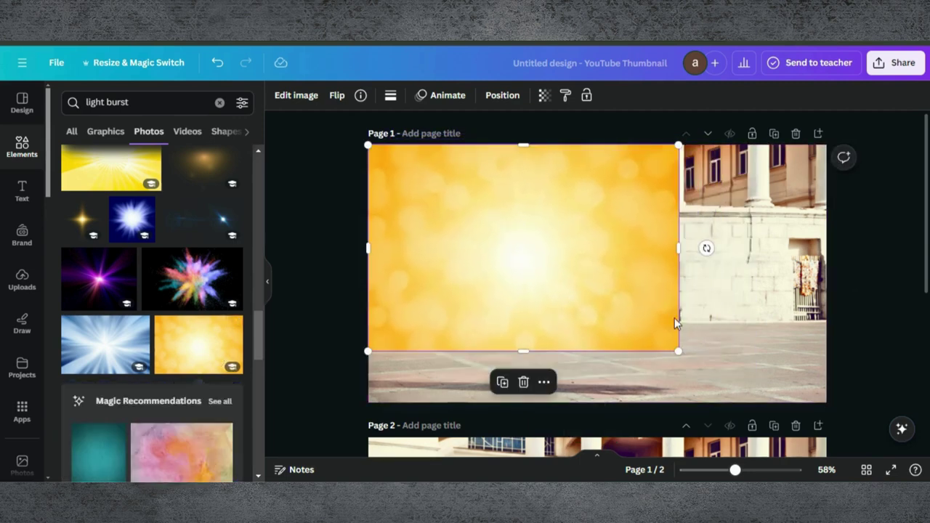
drag(678, 352, 828, 402)
click(546, 96)
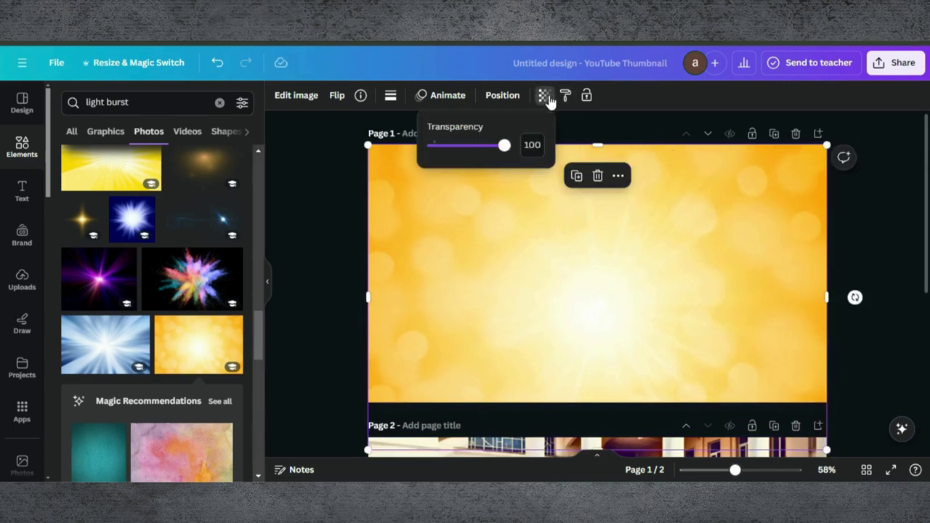
drag(508, 148, 472, 151)
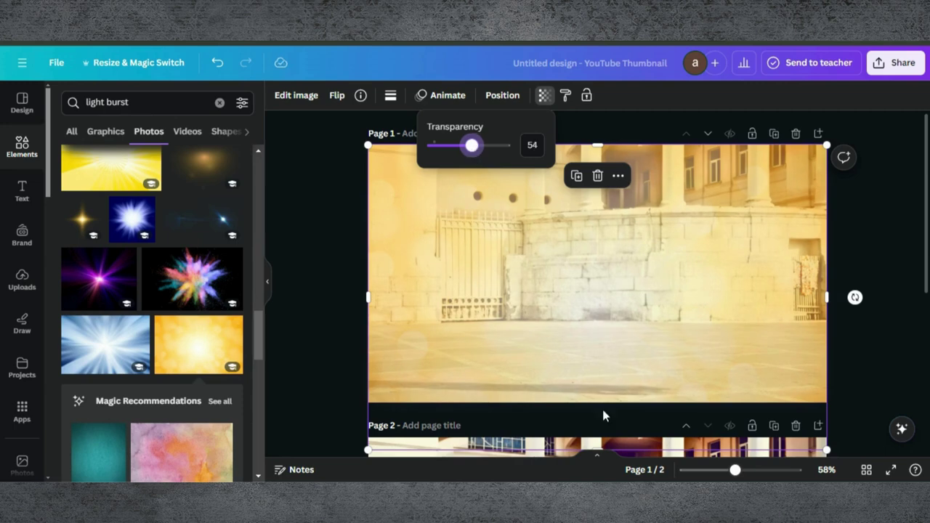
- Crop the golden burst's overhanging bottom edge to the lower edge of page 1
scroll(617, 379, down, 3)
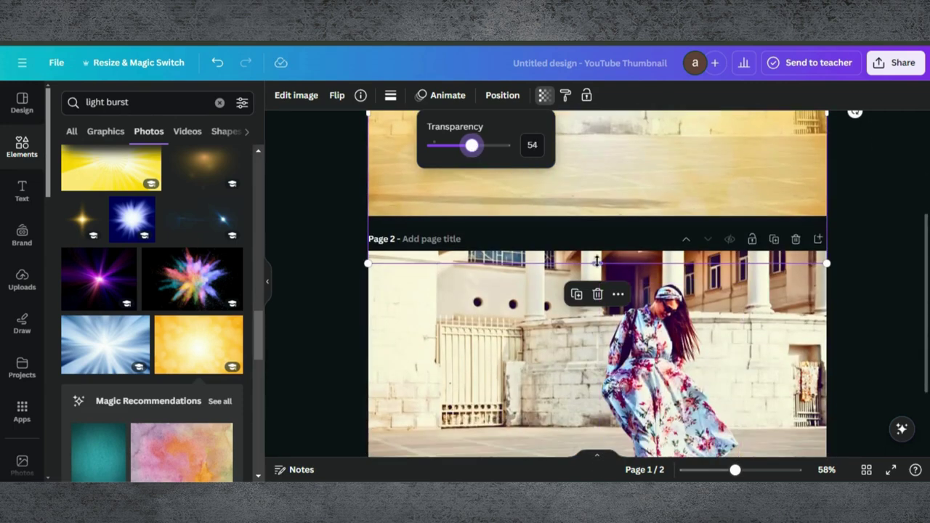
drag(597, 262, 602, 211)
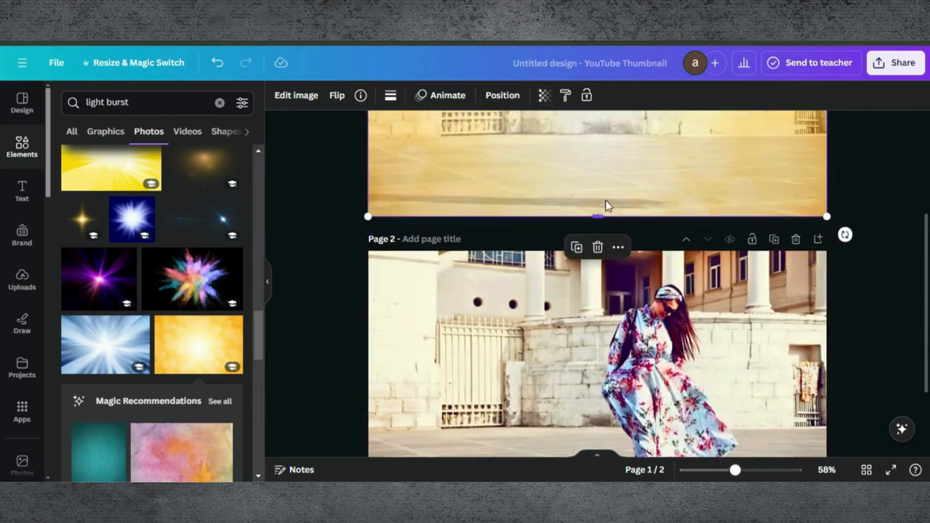
scroll(610, 189, up, 3)
scroll(625, 223, up, 1)
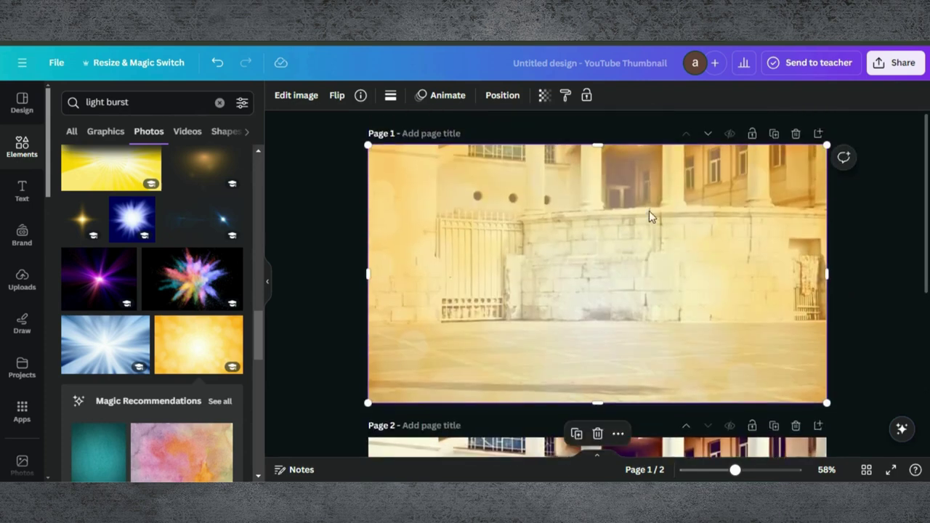
- Download only page 1 as a PNG at 1,280 × 720 px
click(897, 63)
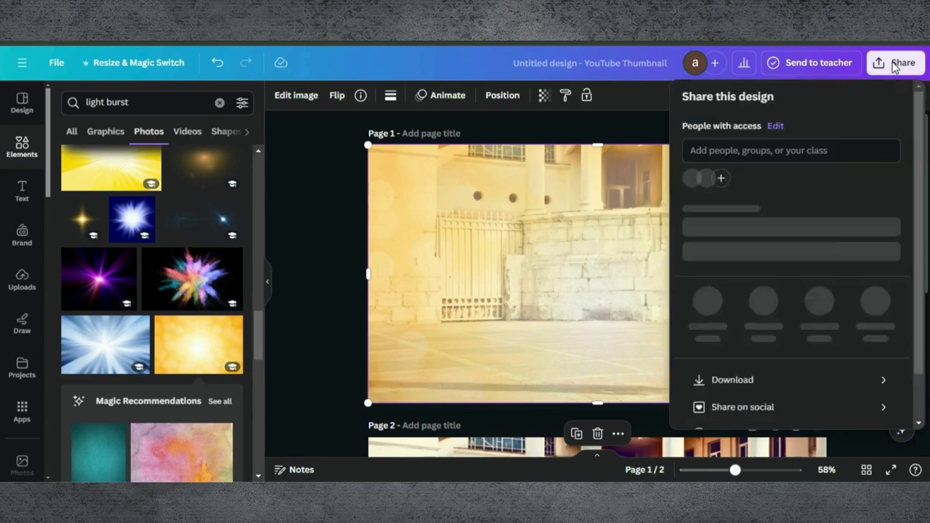
scroll(752, 327, down, 1)
click(749, 327)
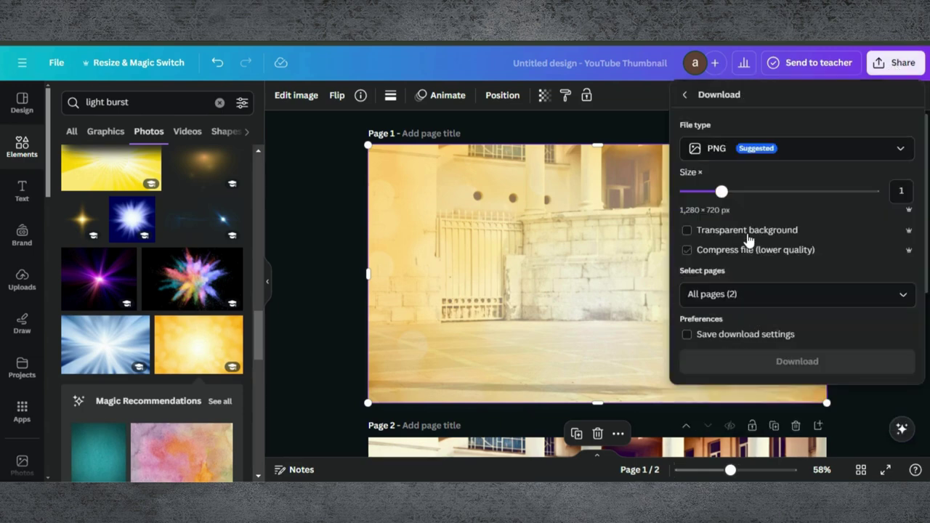
click(833, 298)
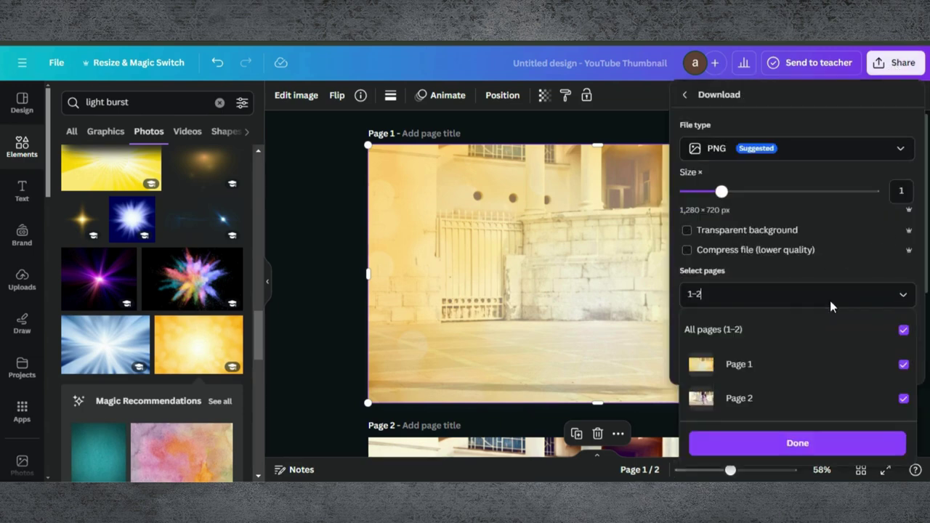
click(904, 331)
click(899, 365)
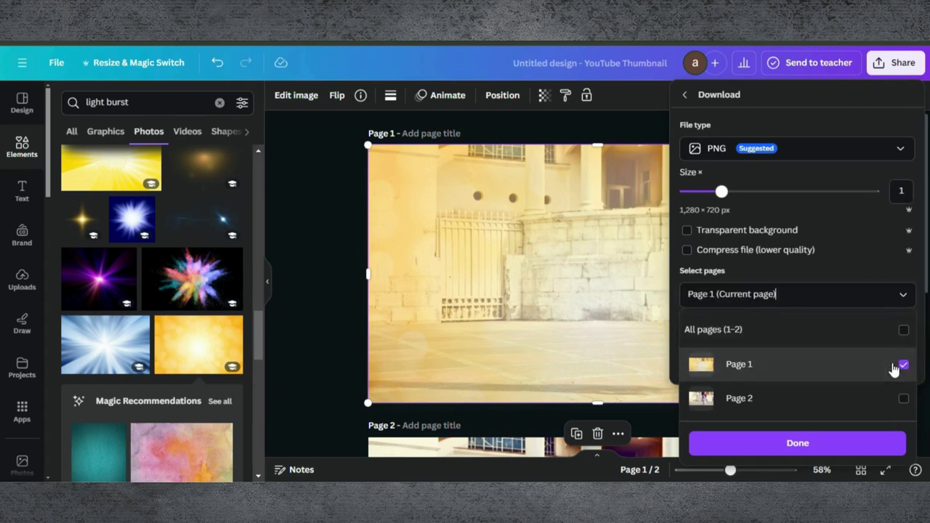
click(801, 443)
click(714, 361)
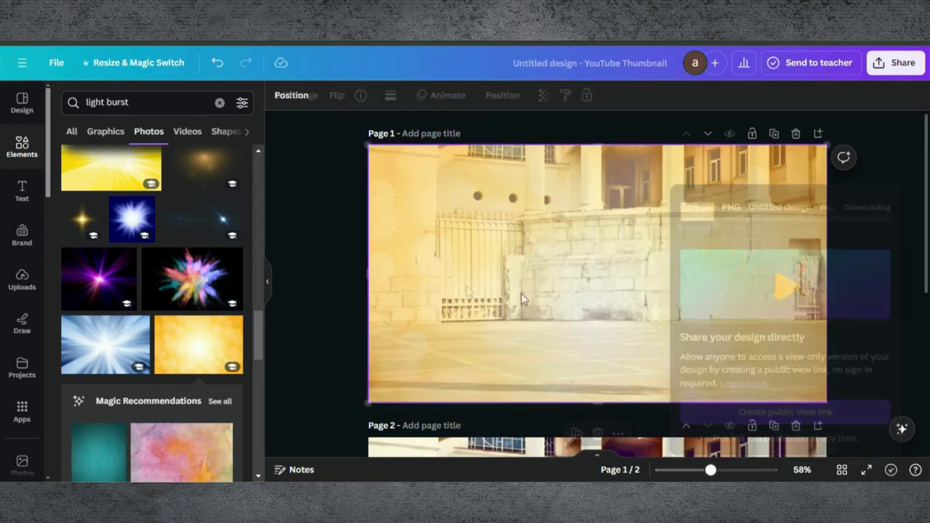
- Delete the background photo from page 2, keeping only the woman cutout
scroll(521, 293, down, 3)
scroll(584, 320, down, 2)
click(486, 218)
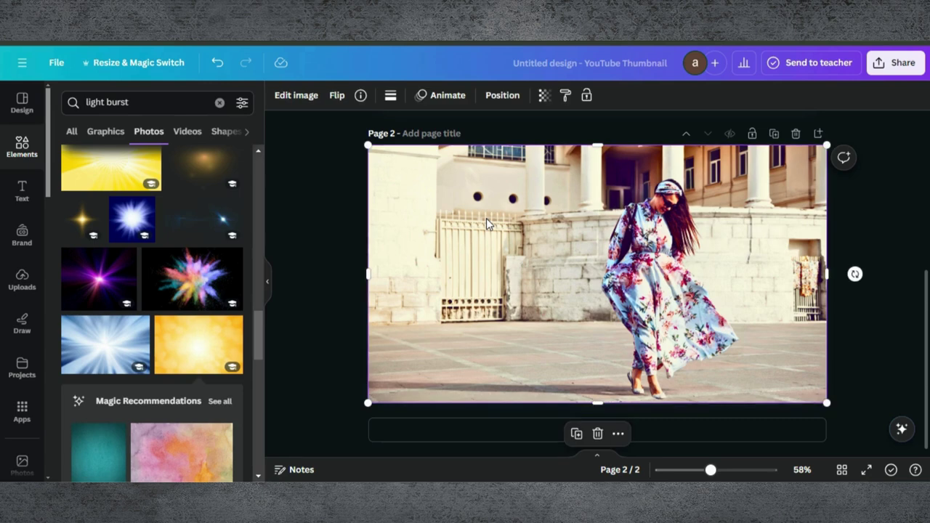
key(Delete)
- Enlarge the woman cutout on page 2 and shift it down so her feet extend past the page's lower edge
click(658, 253)
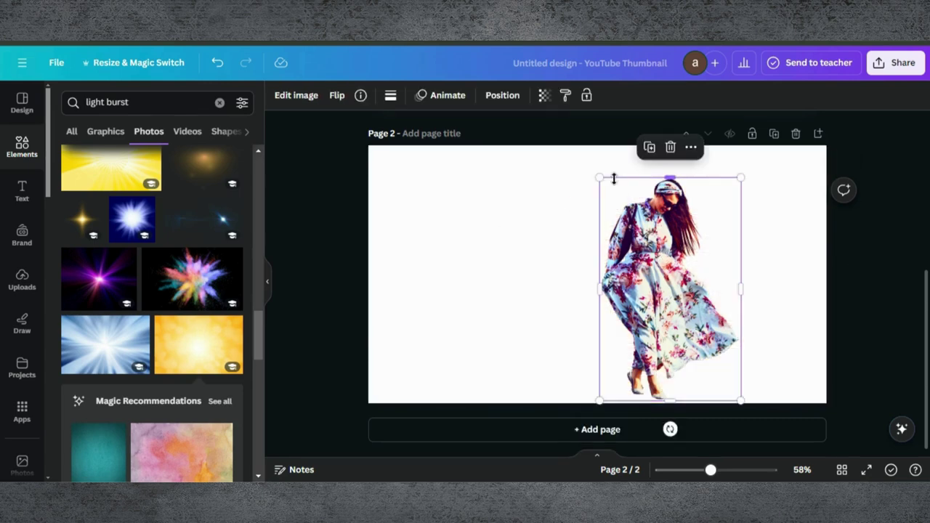
drag(599, 178, 561, 160)
drag(662, 241, 661, 260)
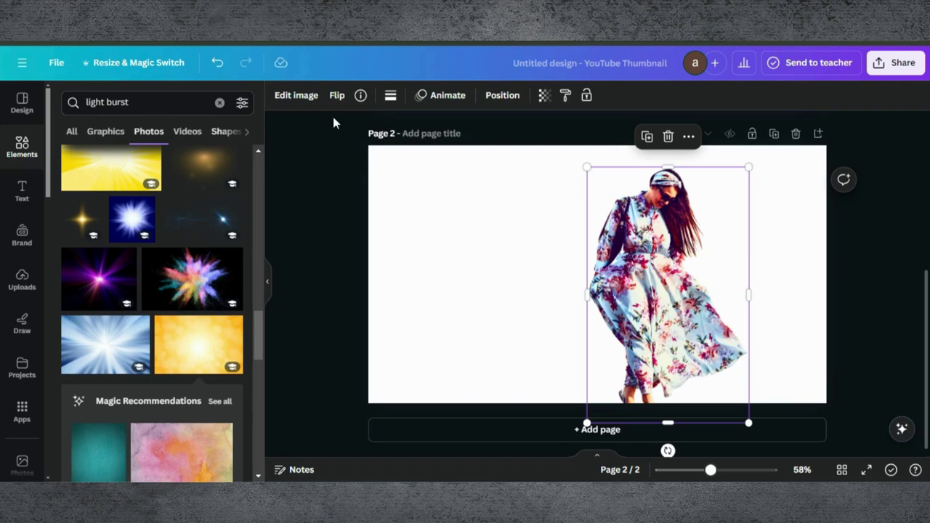
- Apply an Outline shadow to the woman cutout on page 2 with a size of 10
click(289, 98)
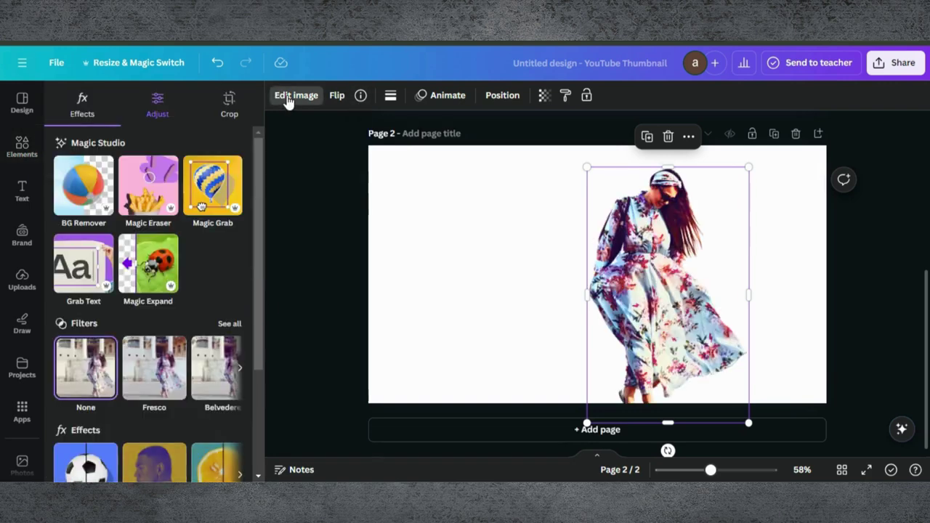
scroll(288, 256, down, 1)
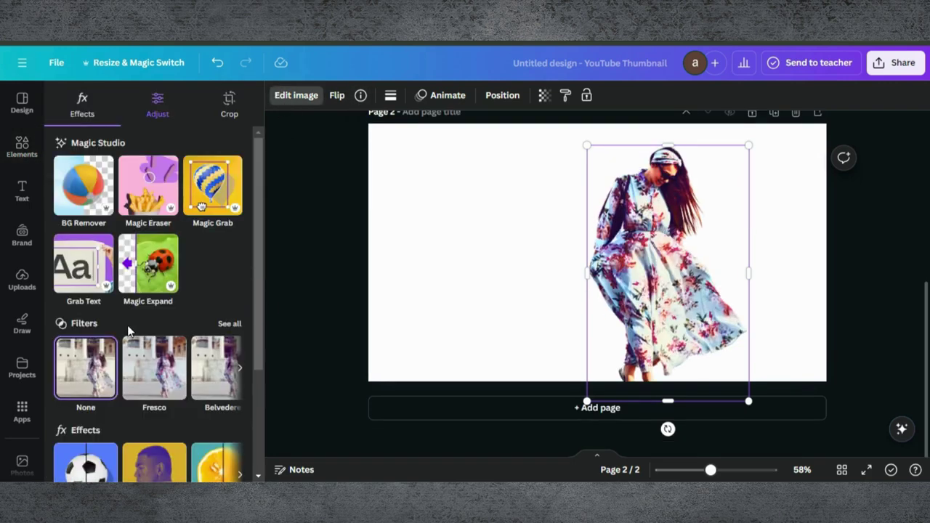
scroll(129, 328, down, 4)
click(86, 325)
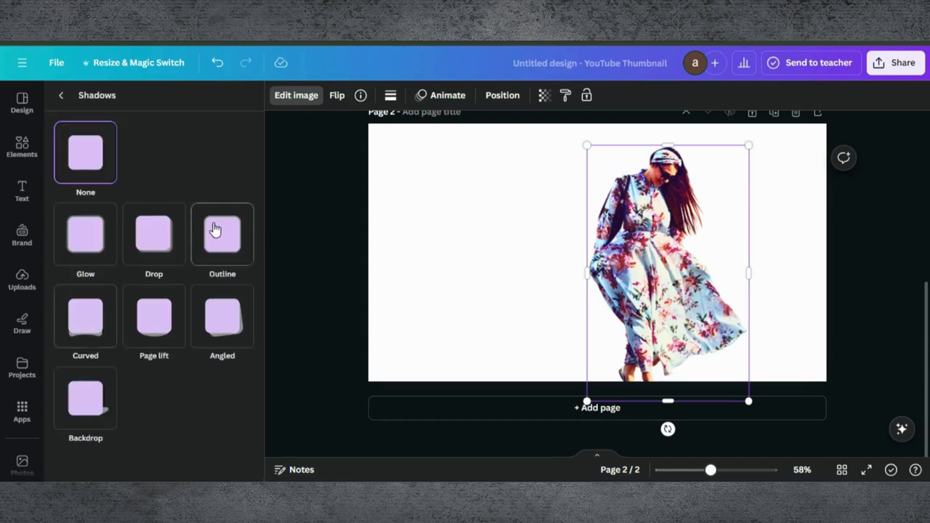
click(221, 240)
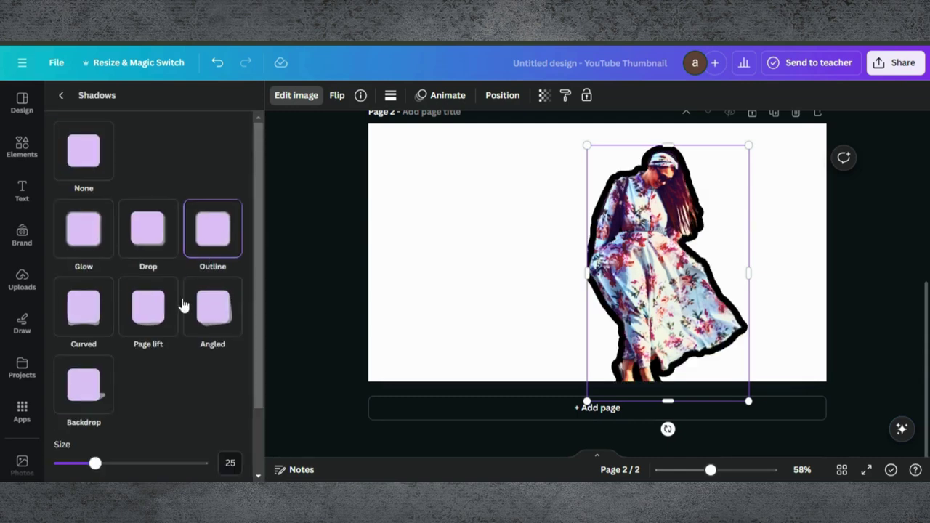
scroll(183, 306, down, 2)
drag(94, 384, 67, 386)
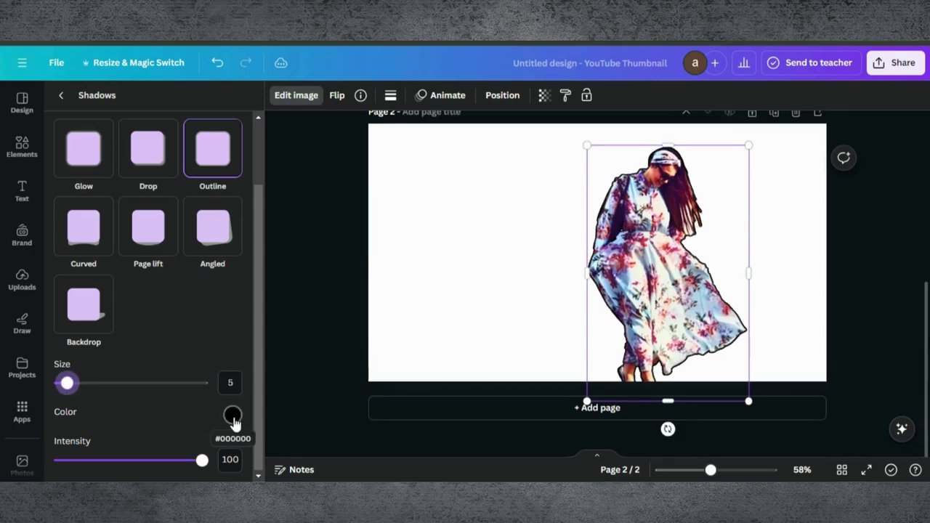
click(233, 417)
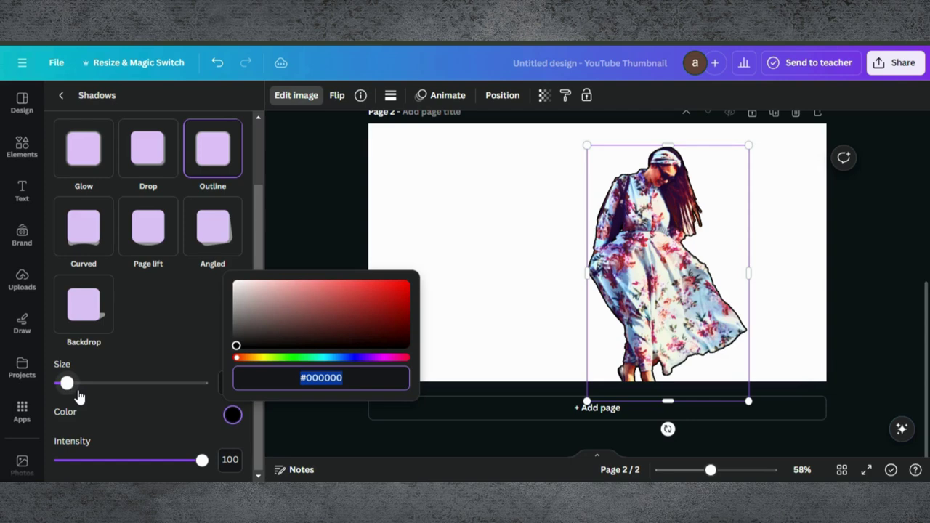
drag(72, 386, 75, 386)
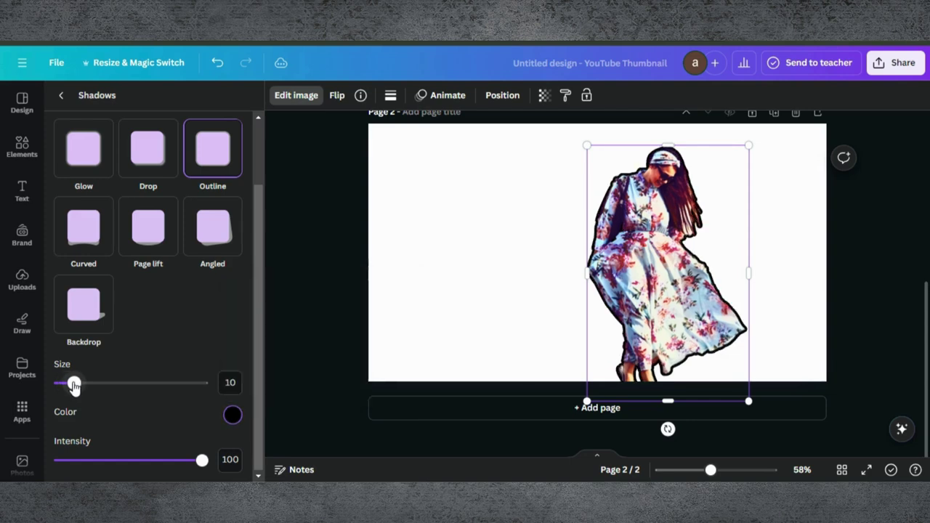
- Change the color of the woman cutout's outline to white
click(233, 417)
click(240, 286)
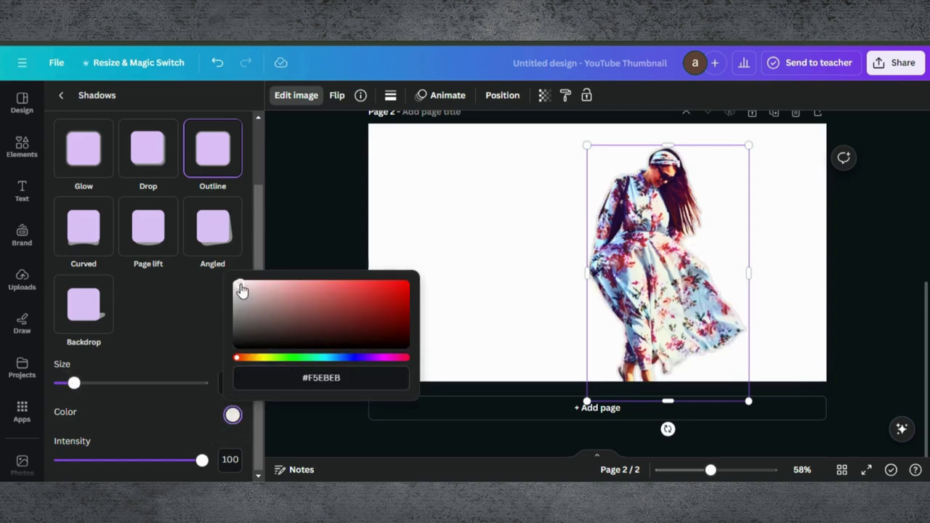
click(234, 283)
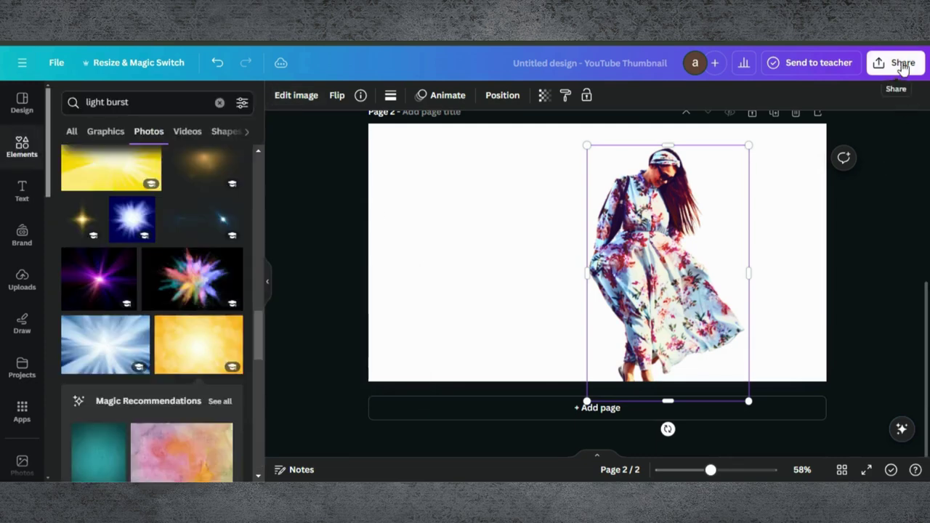
- Download only page 2 as a PNG at 1,280 × 720 px with a transparent background
click(897, 62)
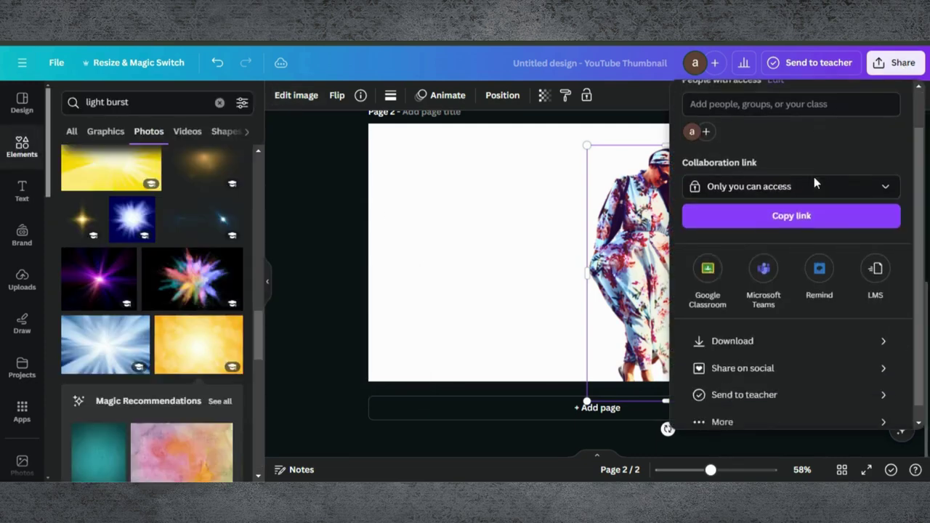
click(745, 328)
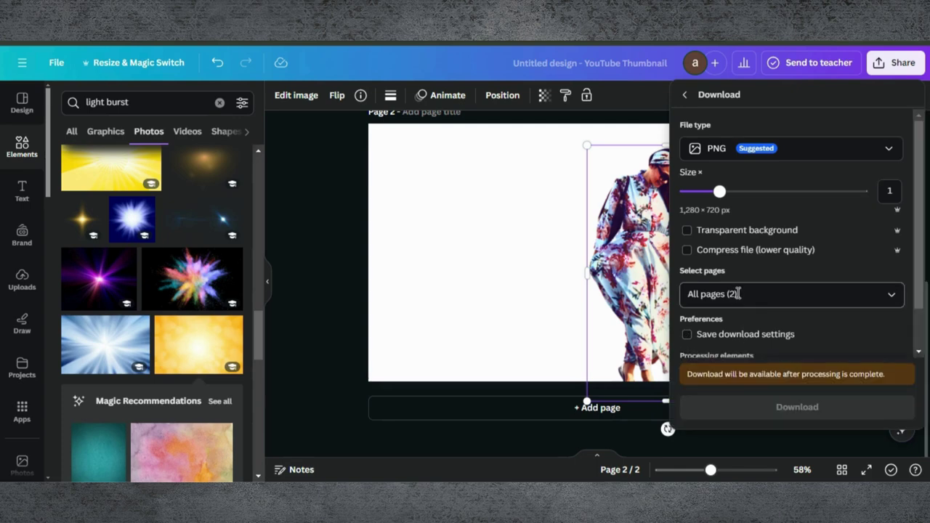
click(738, 294)
click(892, 329)
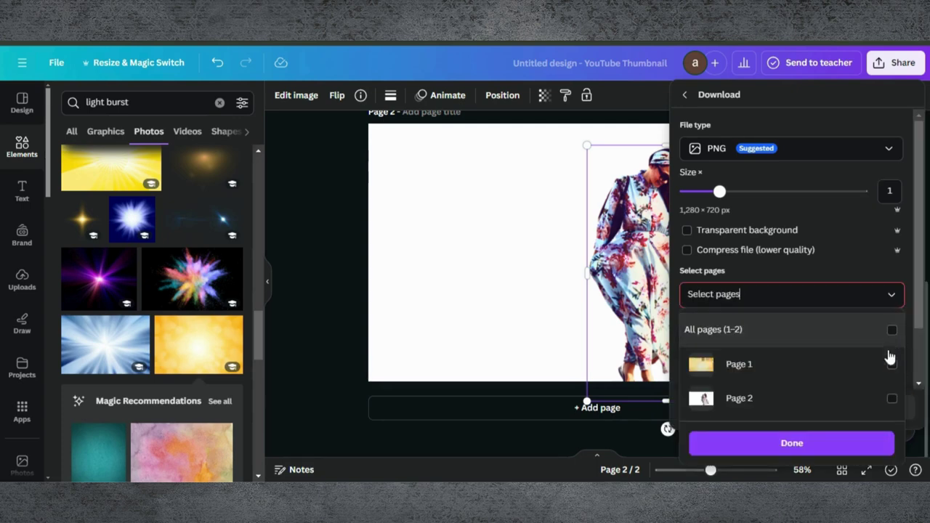
click(892, 399)
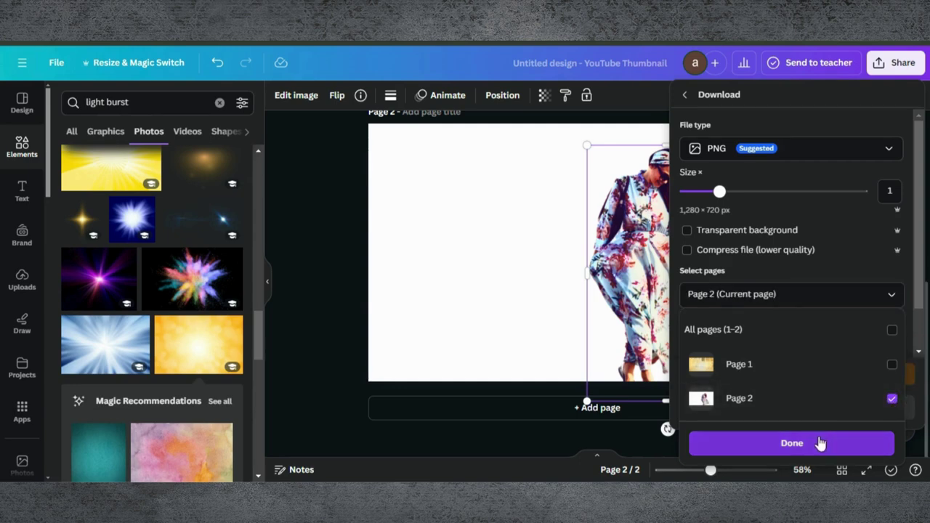
click(688, 234)
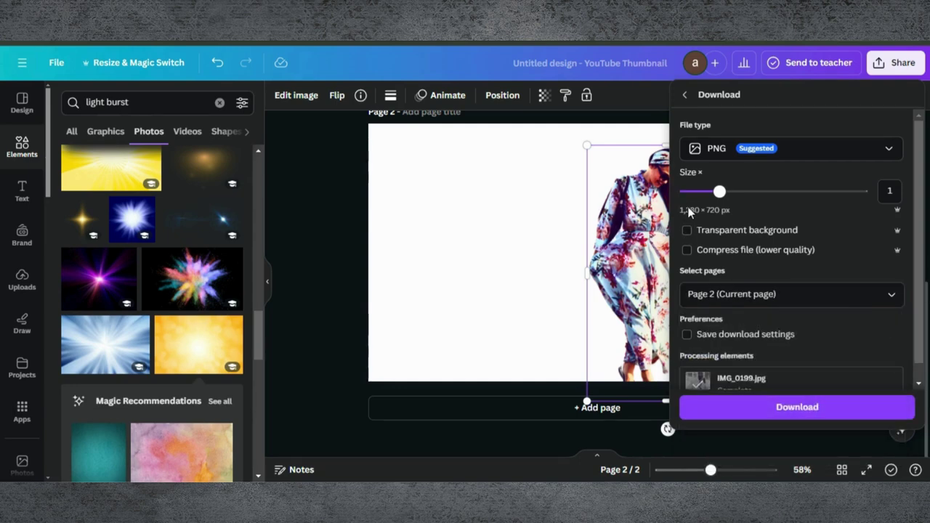
click(771, 407)
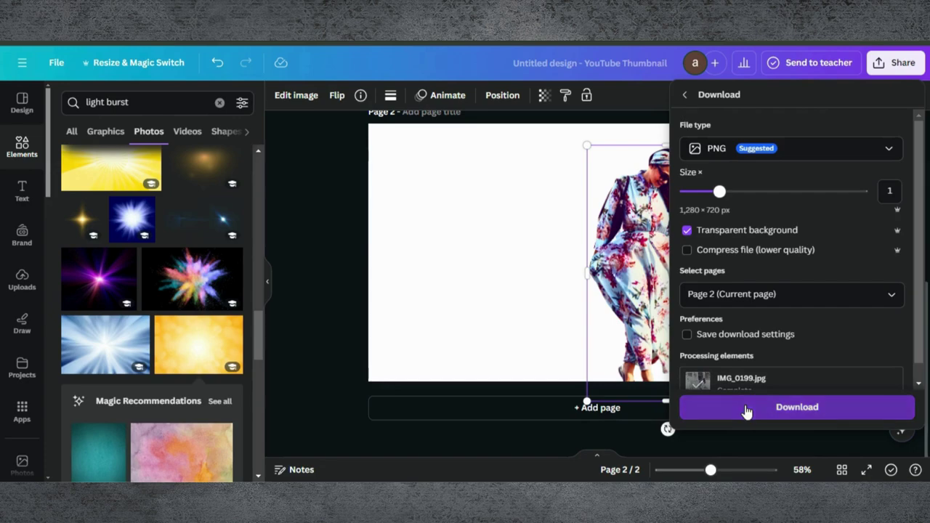
- Add a blank page 3 and upload the downloaded images Untitled design (39).png and Untitled design (40).png
click(326, 244)
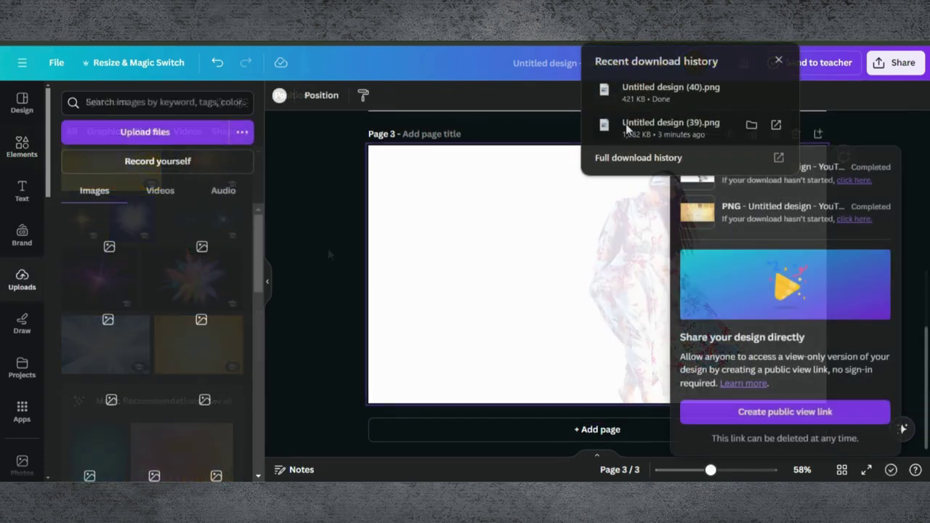
drag(671, 87, 173, 195)
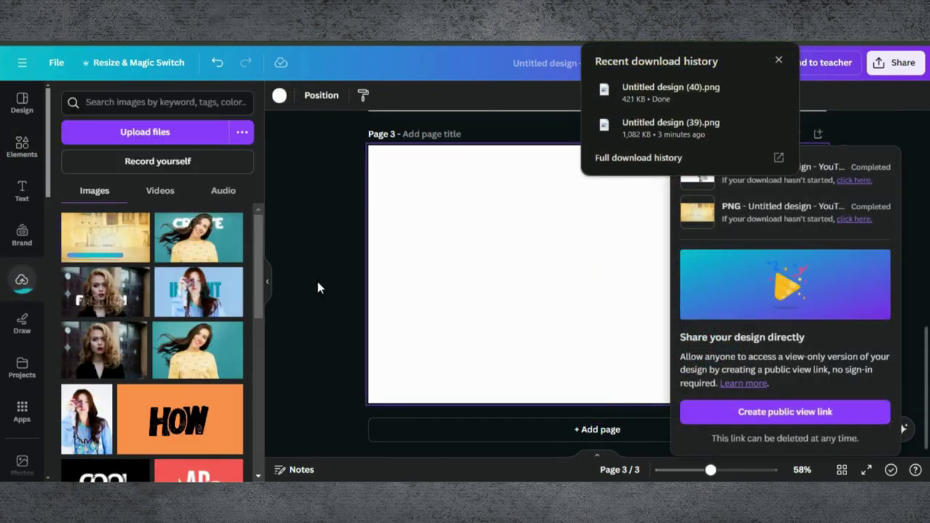
click(317, 278)
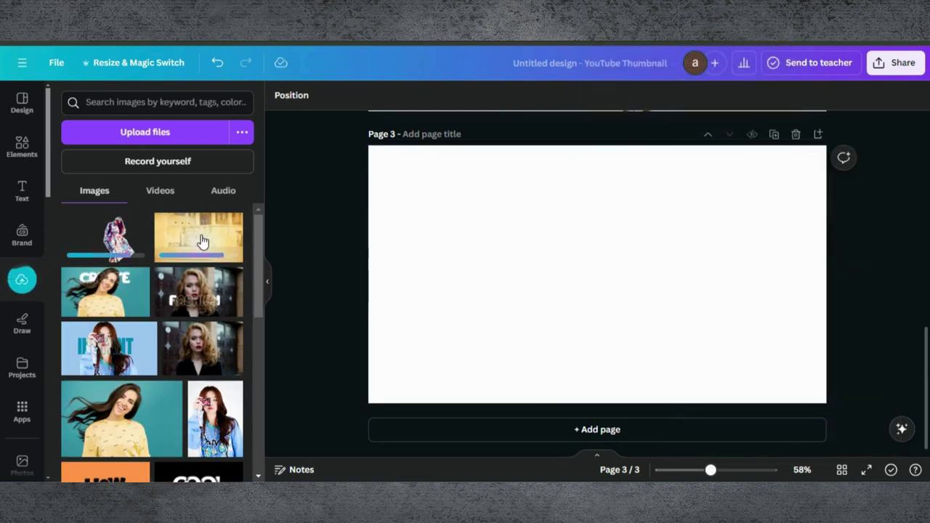
- Place the uploaded golden background image on page 3 and enlarge it to fill the whole page
click(237, 232)
drag(516, 220, 459, 195)
drag(680, 318, 840, 391)
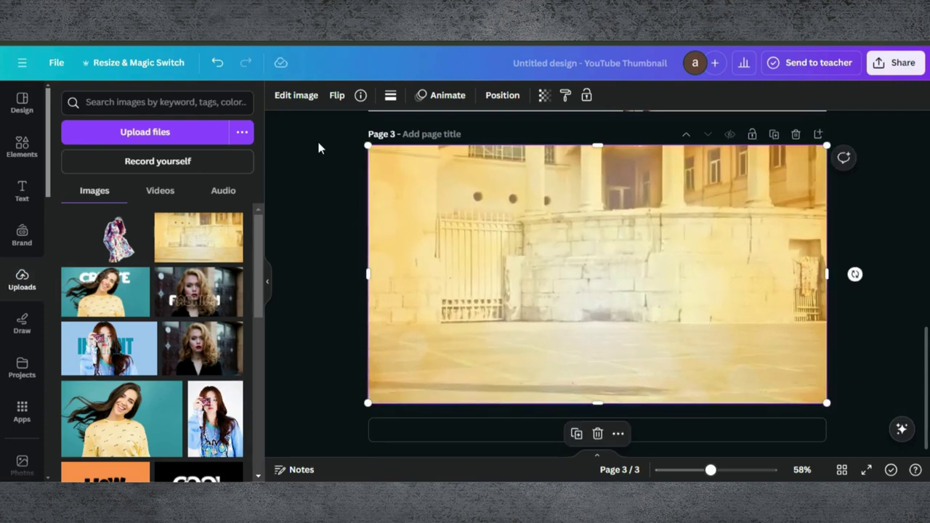
- Set the page 3 background image's saturation to 100 and darken its edges with a positive vignette
click(295, 96)
click(149, 108)
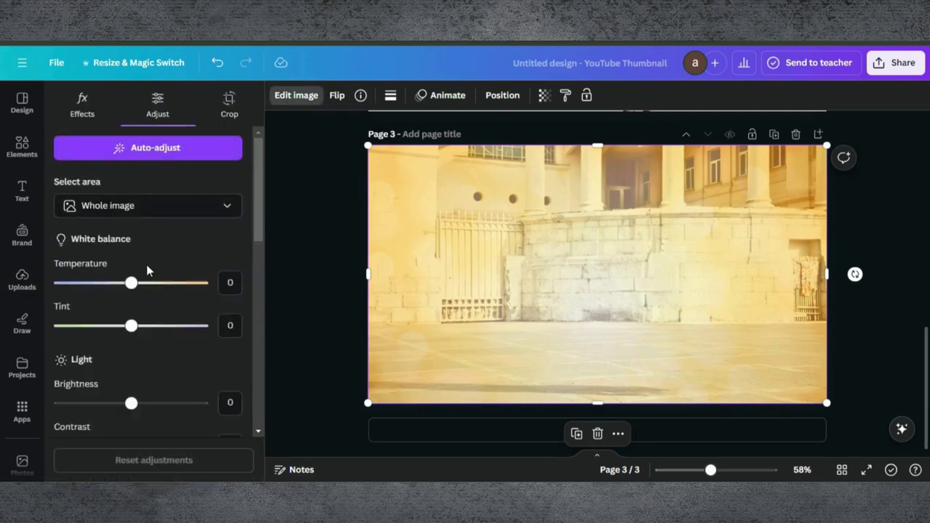
scroll(148, 162, down, 5)
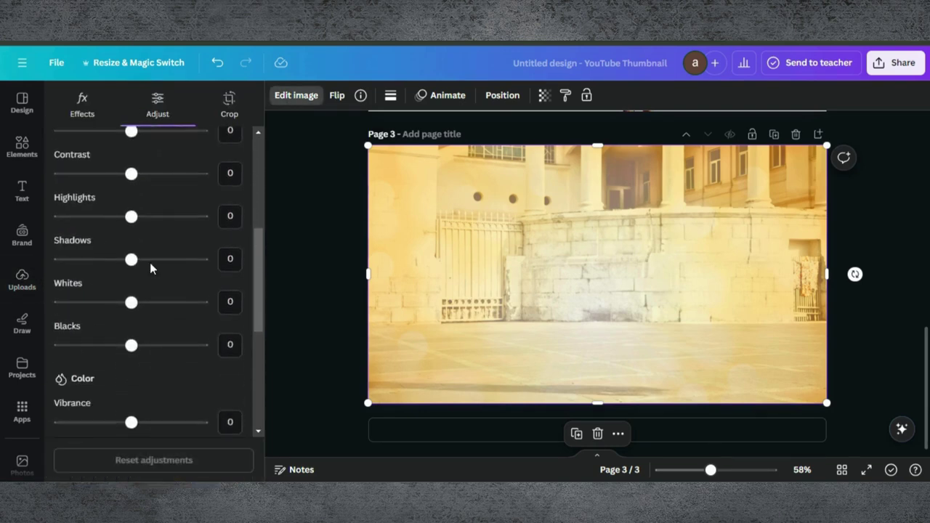
drag(131, 429, 201, 429)
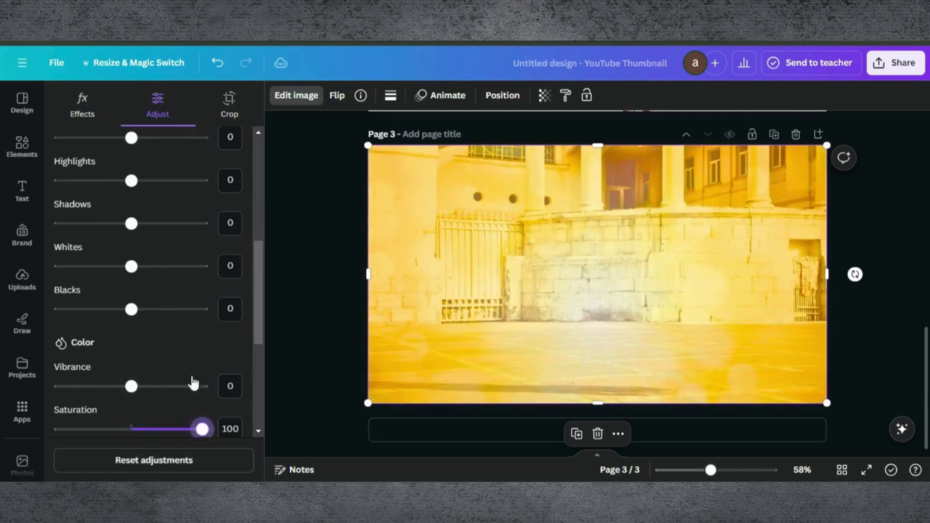
scroll(189, 364, down, 3)
scroll(148, 408, down, 1)
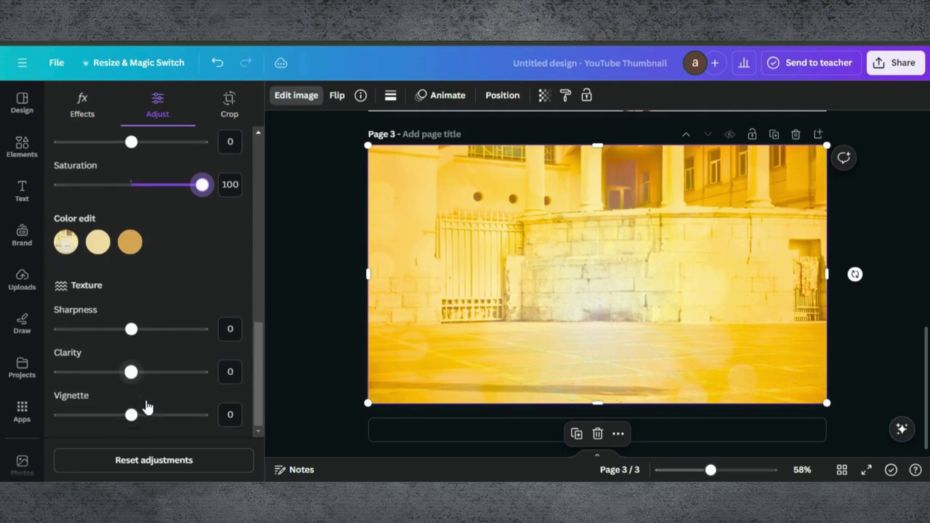
drag(133, 414, 170, 420)
- Add the uploaded woman cutout to page 3 and crop away part of the empty area to her left
click(22, 293)
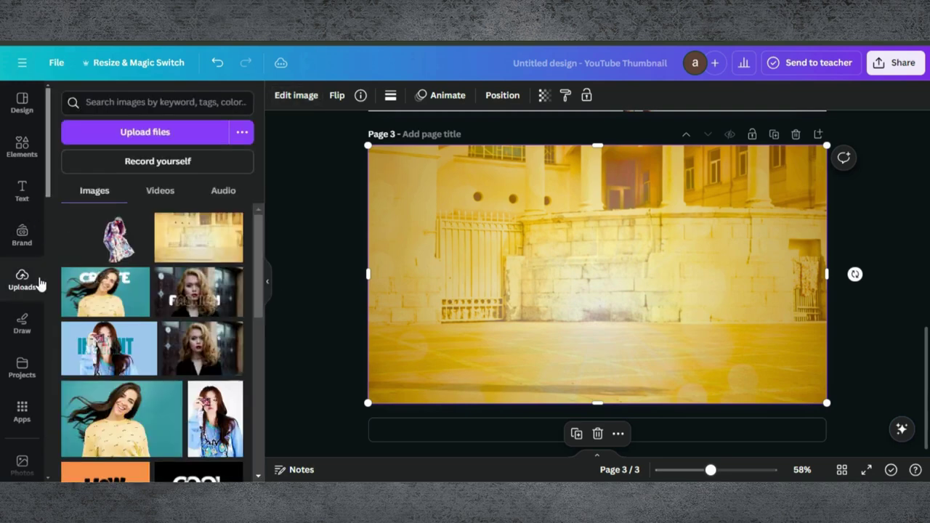
click(116, 238)
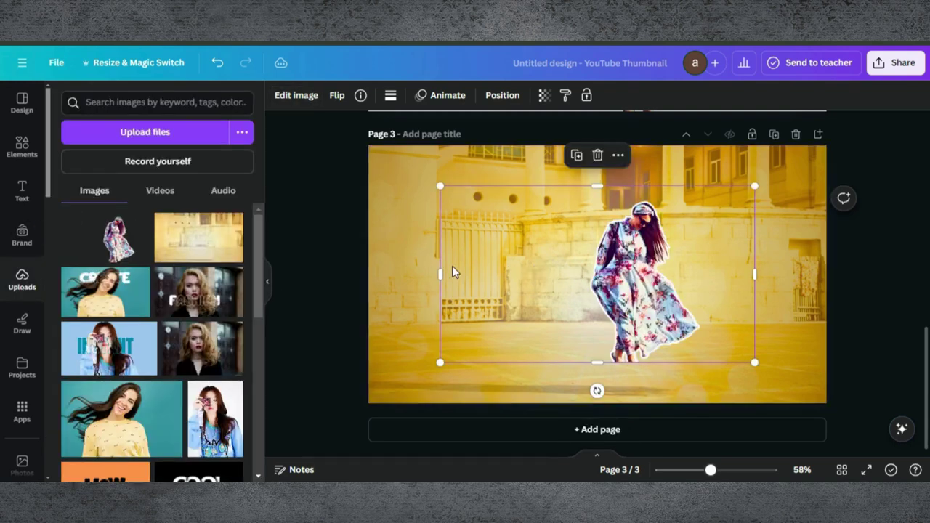
drag(441, 273, 562, 274)
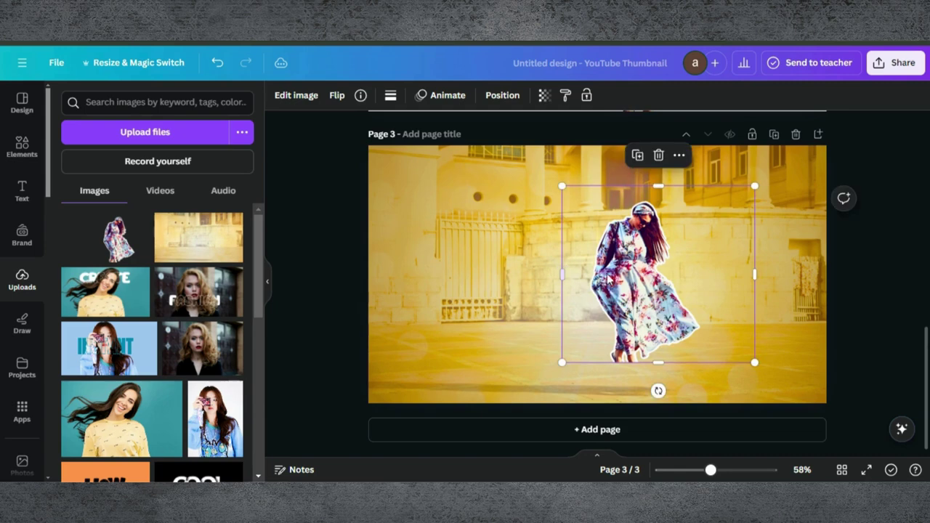
- Enlarge the woman cutout to span the full height of page 3 and nudge it slightly down
drag(561, 187, 486, 117)
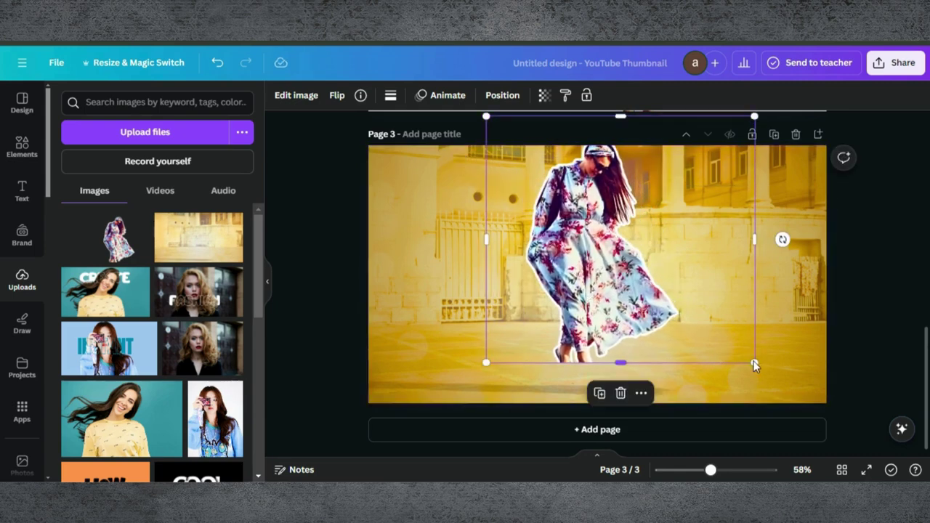
drag(756, 364, 796, 405)
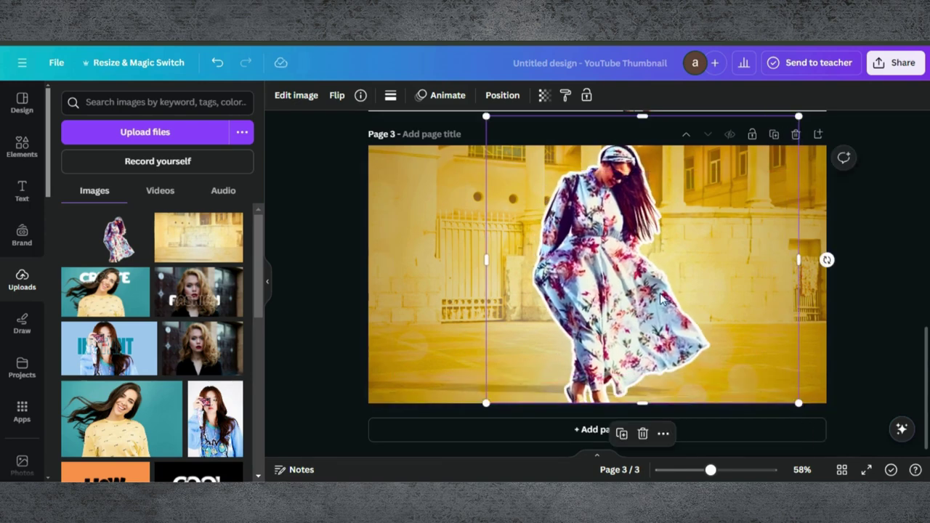
drag(648, 288, 650, 292)
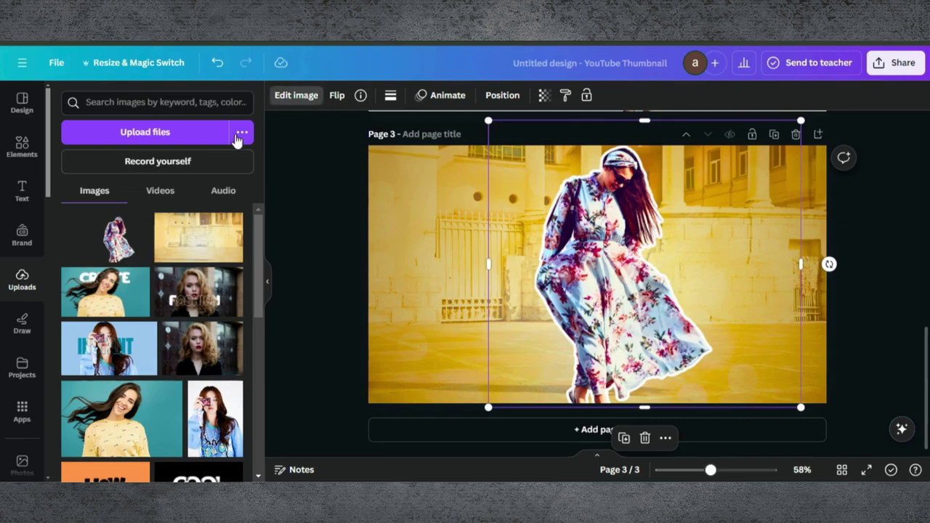
- Apply a Glow shadow to the woman cutout on page 3 with size 11 and intensity 100
click(298, 96)
scroll(120, 372, down, 2)
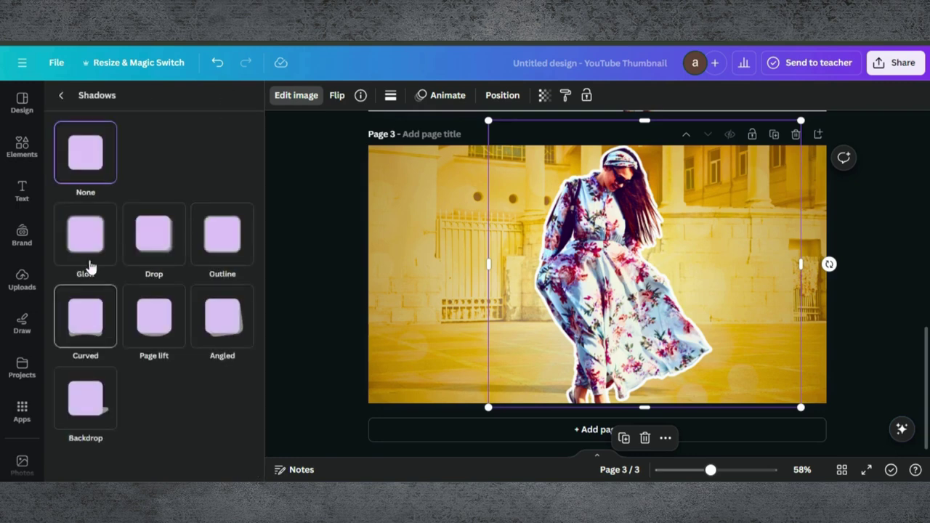
click(86, 248)
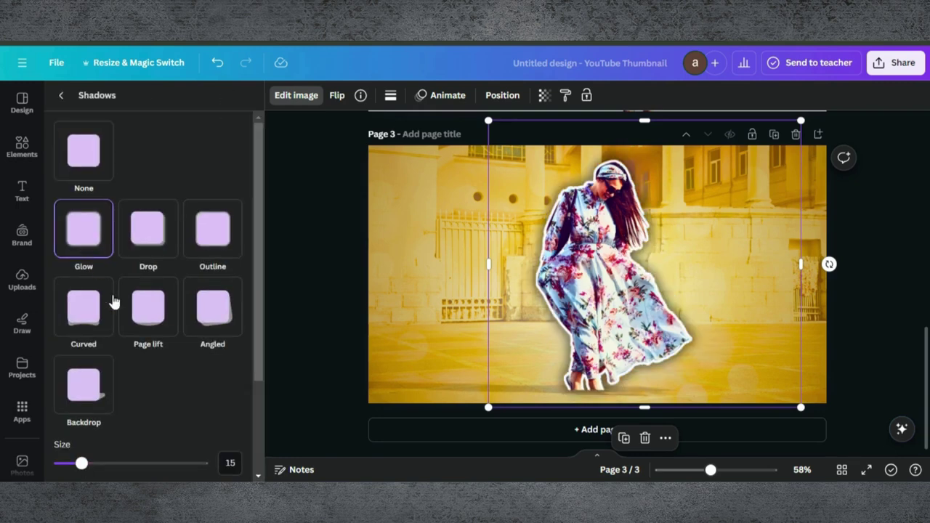
scroll(139, 362, down, 3)
drag(82, 335, 75, 336)
drag(131, 460, 184, 460)
drag(246, 474, 267, 472)
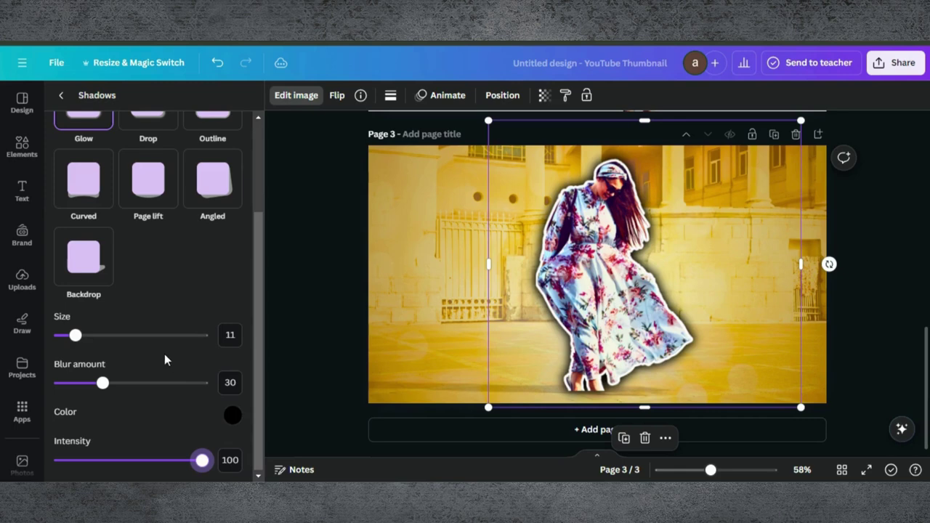
- Change the glow color around the woman cutout to orange #E59F28, keeping the glow size at 11
click(233, 415)
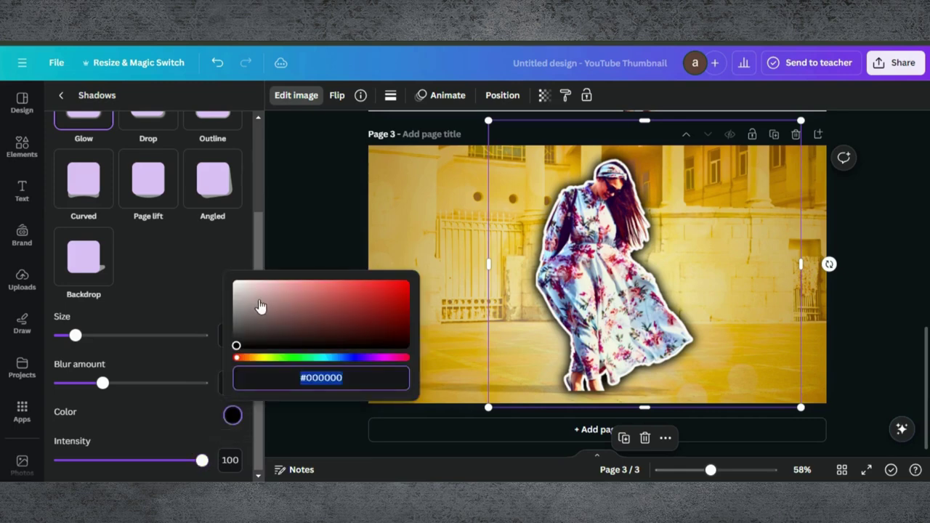
click(358, 294)
drag(263, 358, 255, 358)
click(381, 291)
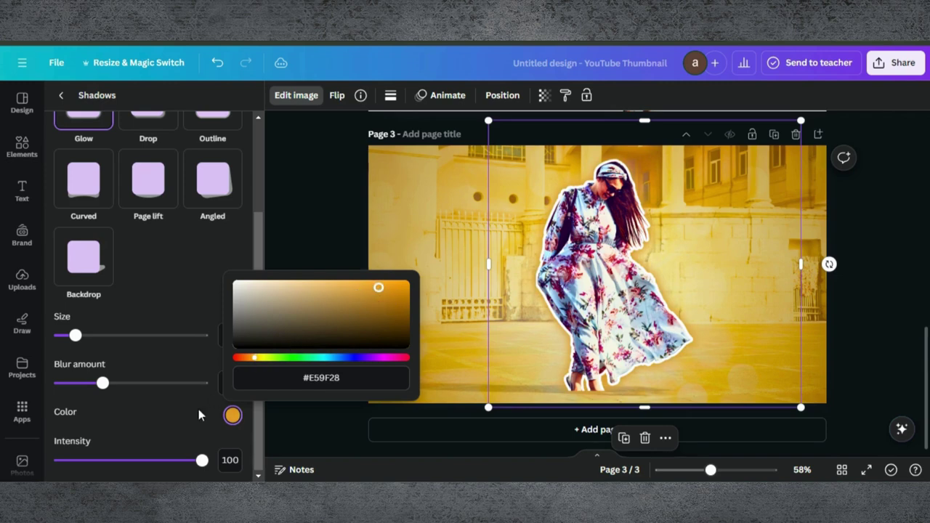
drag(76, 335, 73, 340)
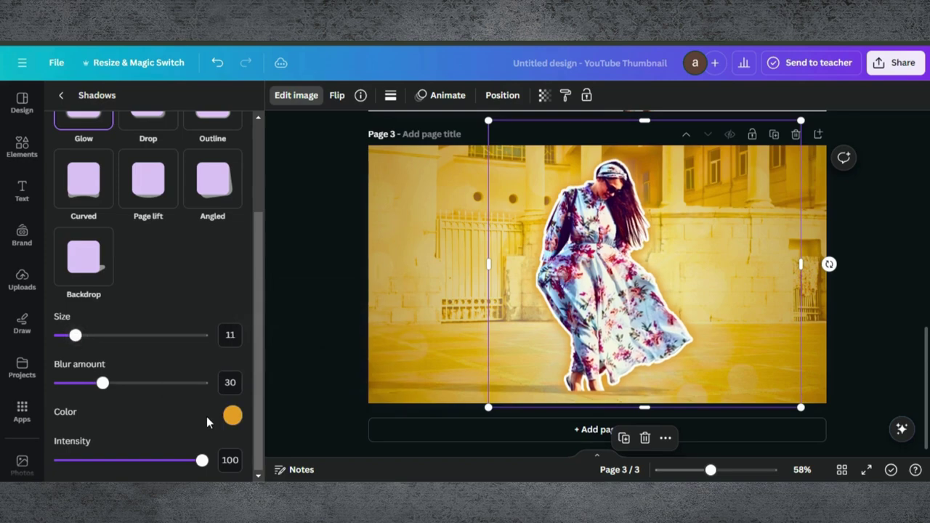
- Add a golden glowing light burst photo from the "light burst" results to page 3 and place it over the woman's head
click(21, 145)
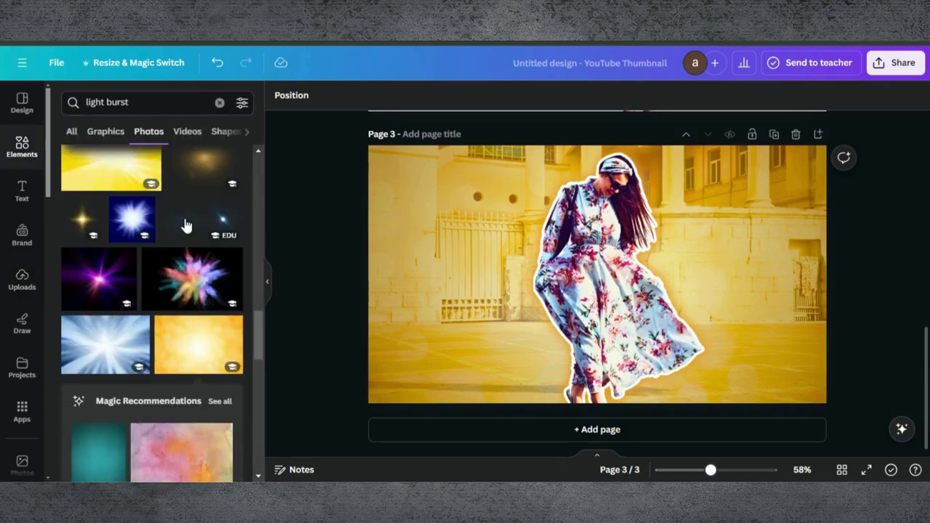
scroll(166, 308, down, 5)
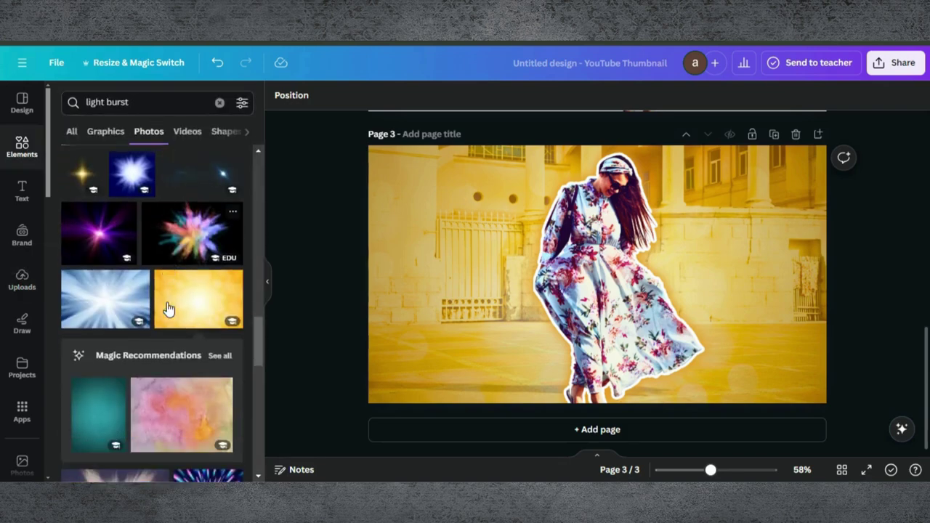
click(188, 176)
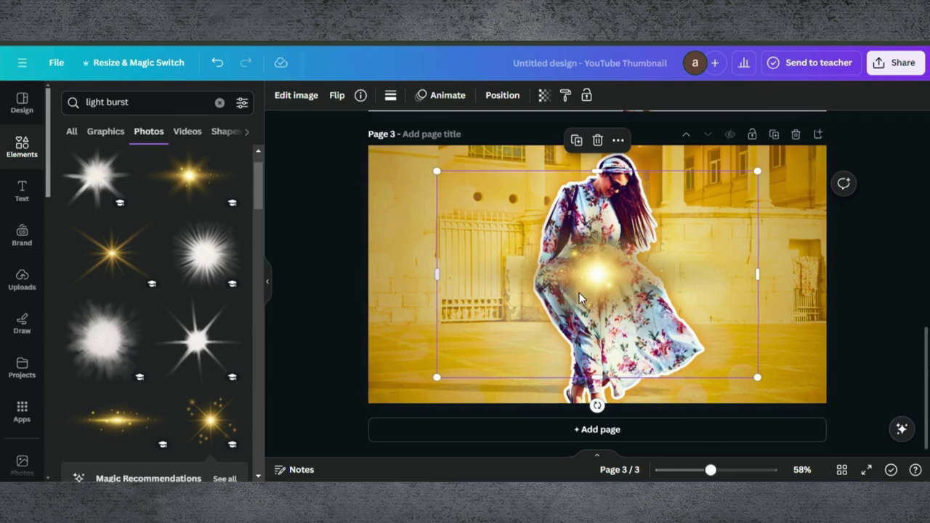
drag(579, 293, 593, 206)
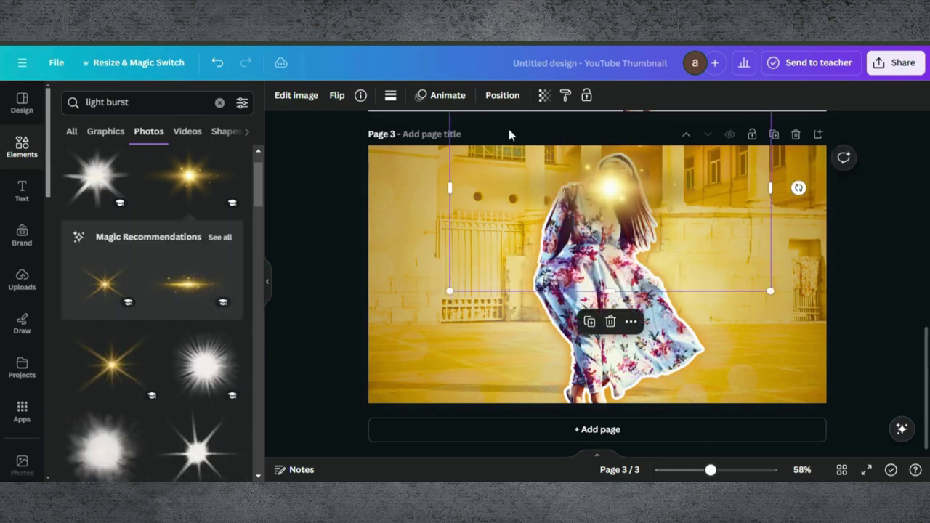
- Layer the light burst between the woman cutout and the golden background, and enlarge and reposition it behind her upper body
click(496, 96)
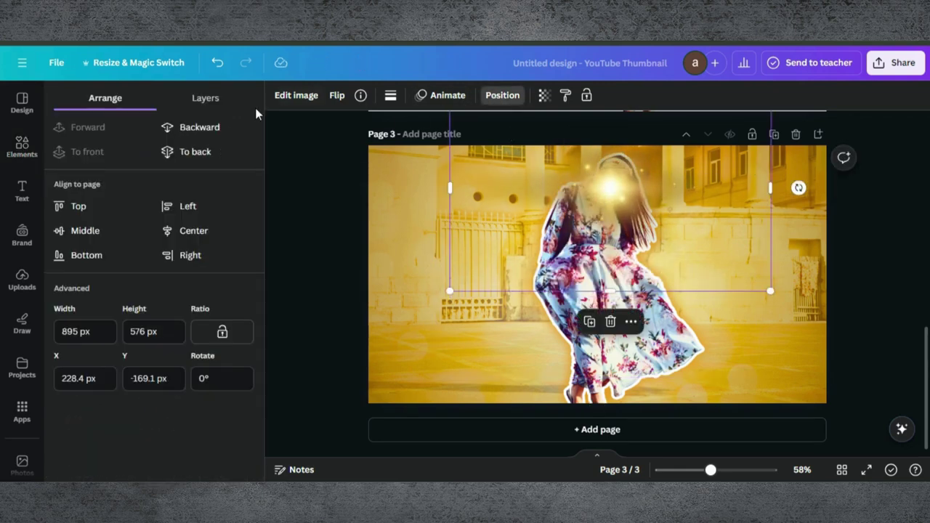
click(197, 153)
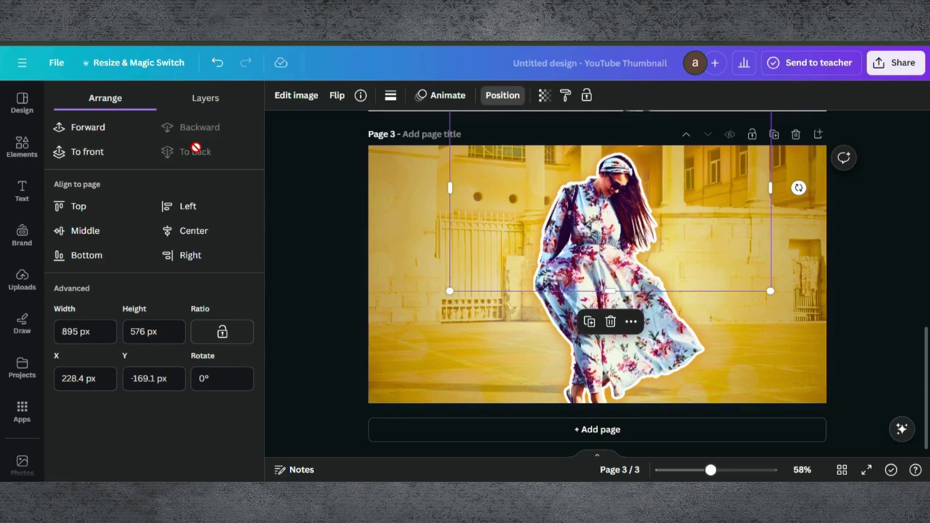
click(204, 100)
drag(153, 253, 154, 213)
drag(440, 292, 355, 301)
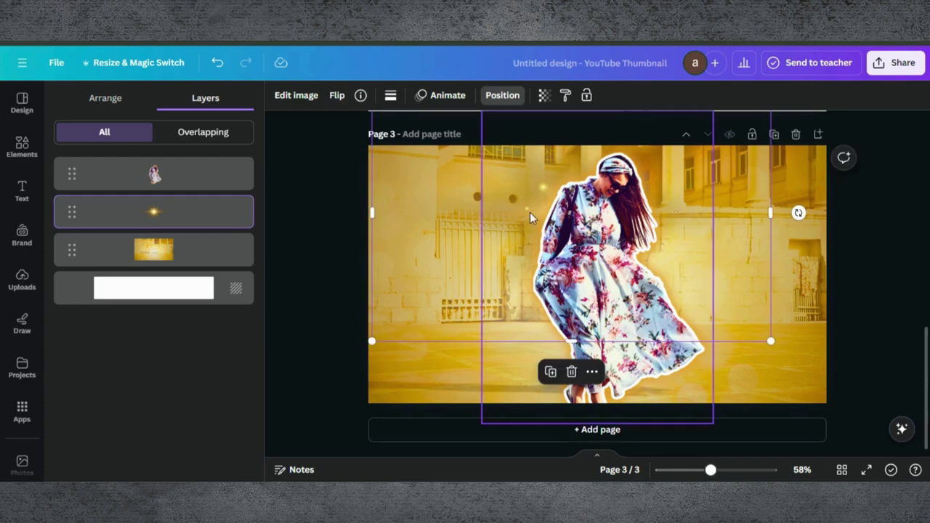
drag(499, 214, 521, 193)
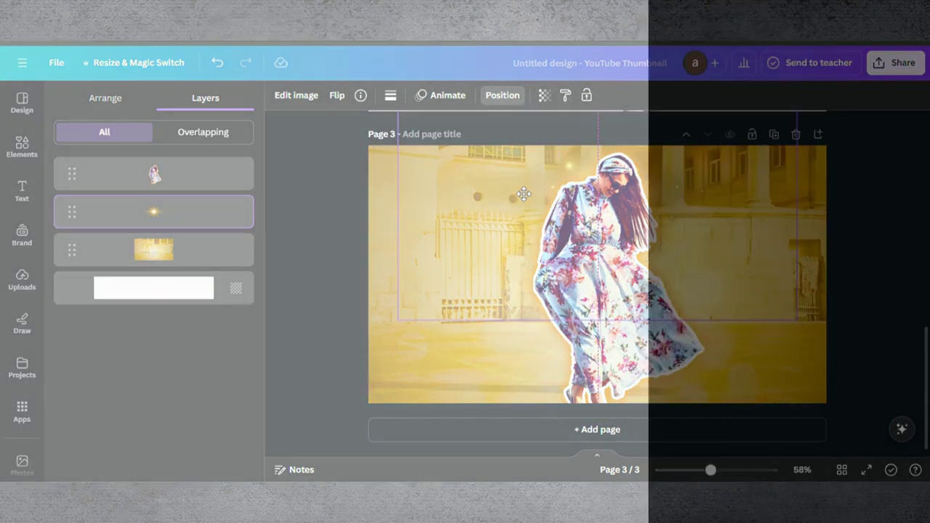